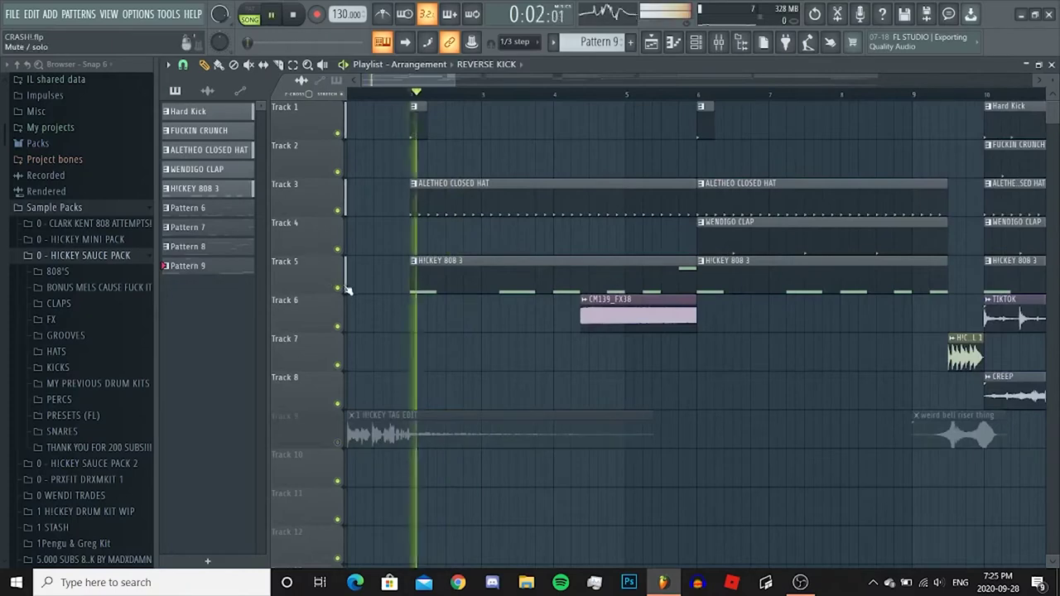
# Step: Mute track 6 in the playlist, which holds the CM139_FX38 clip, while the song plays
pyautogui.click(337, 326)
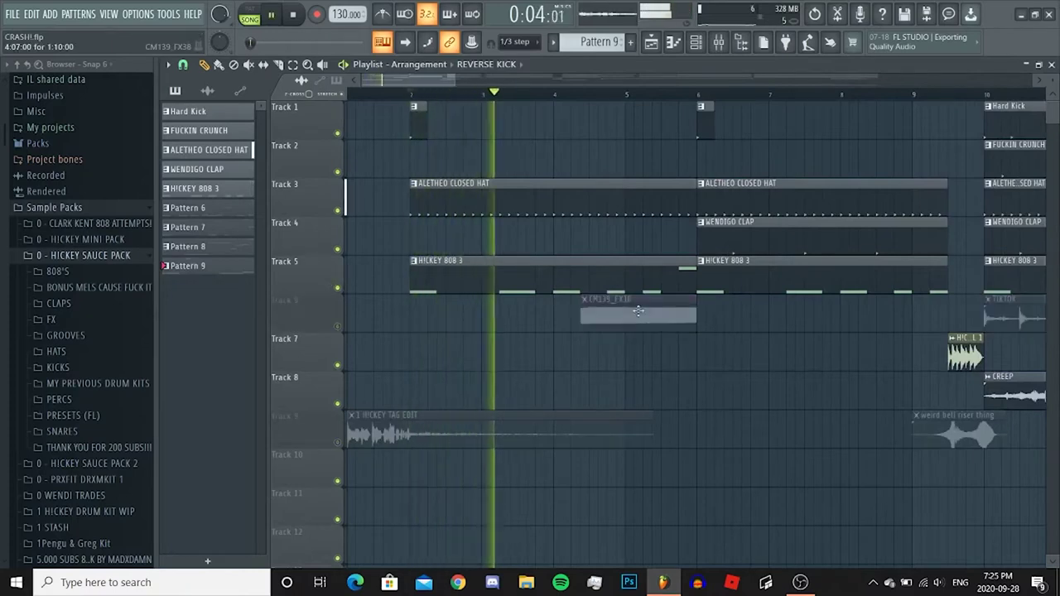
pyautogui.scroll(-3, 464, 232)
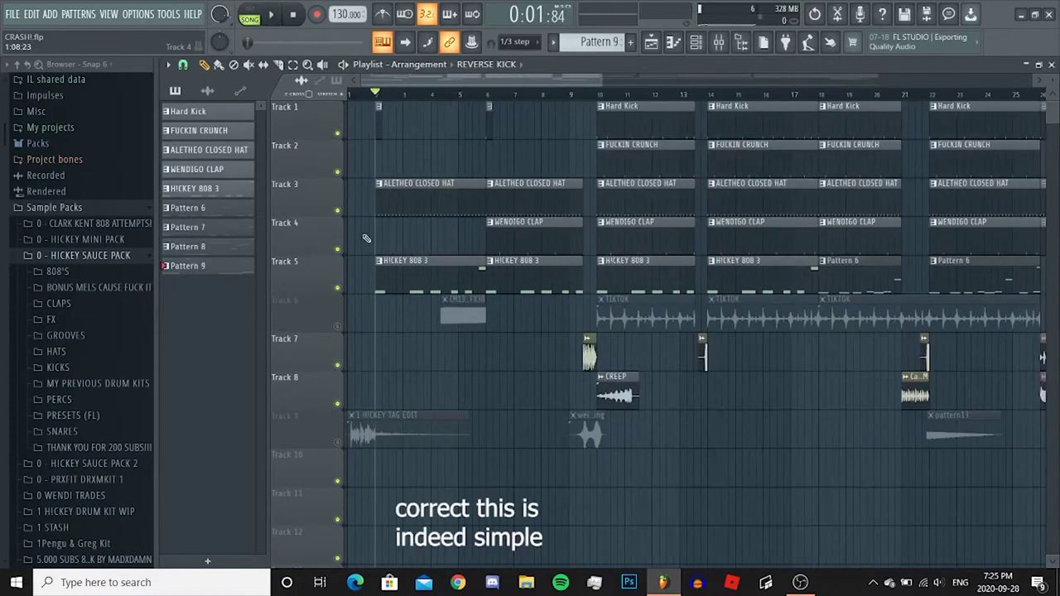
pyautogui.scroll(6, 372, 235)
# Step: Open the H!CKEY 808 3 channel's notes in the piano roll and switch to the H!CKEY 808 3 pattern
pyautogui.click(698, 48)
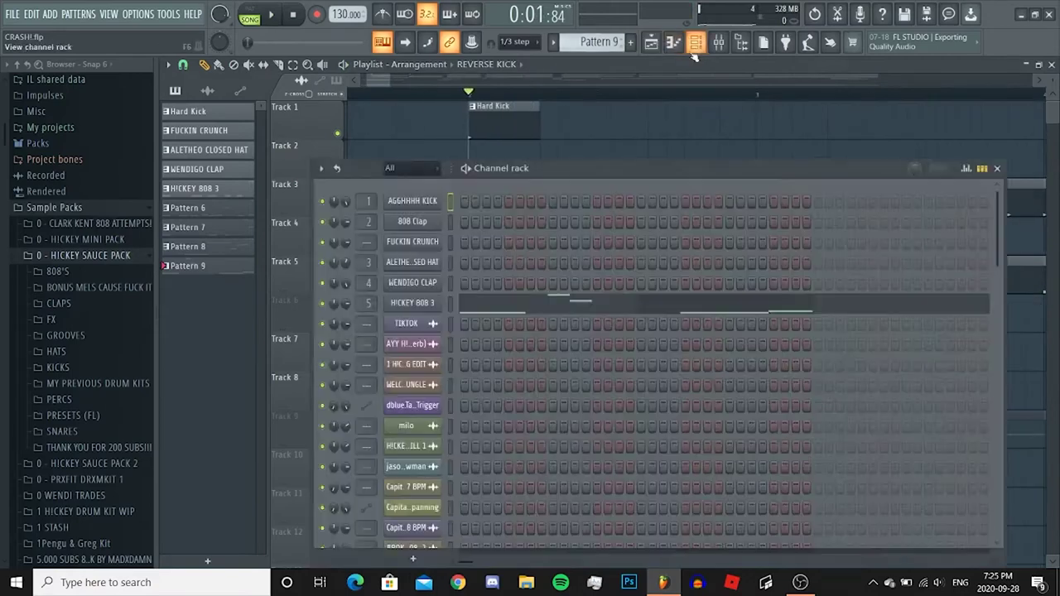
pyautogui.click(476, 309)
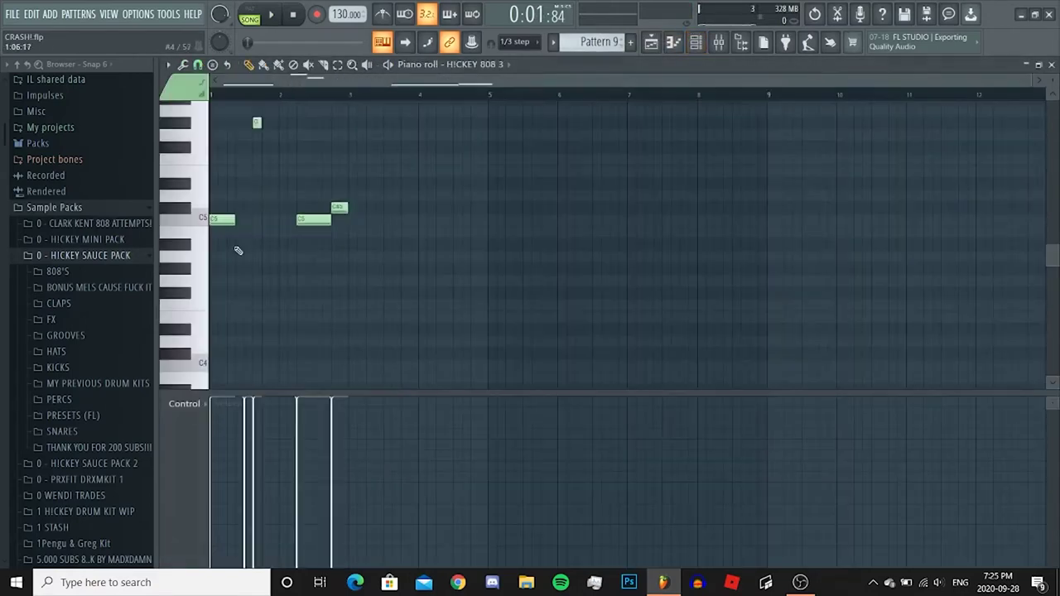
pyautogui.scroll(1, 614, 43)
pyautogui.scroll(-1, 294, 239)
pyautogui.rightClick(271, 292)
pyautogui.scroll(-4, 317, 261)
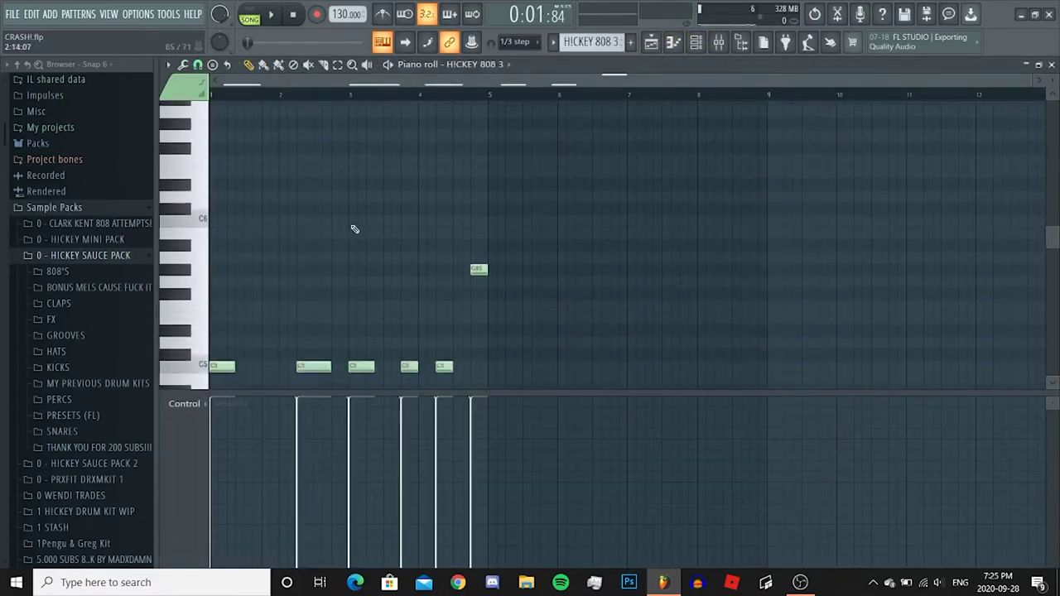
# Step: Play the song in the mixer with insert 5 selected, toggling its Distructor effect to compare the 808's sound
pyautogui.press('space')
pyautogui.click(718, 43)
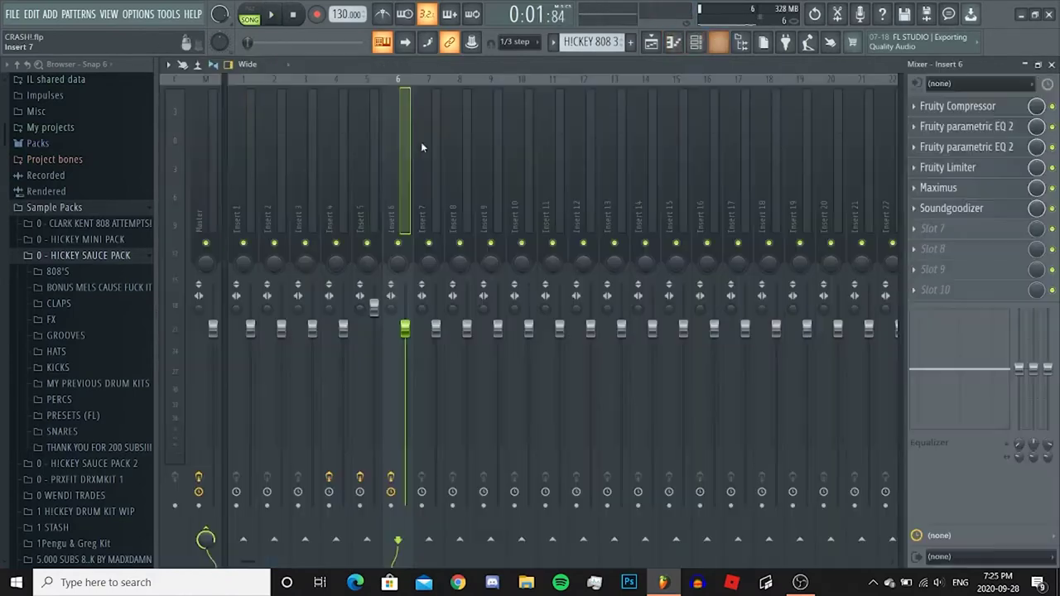
pyautogui.click(365, 137)
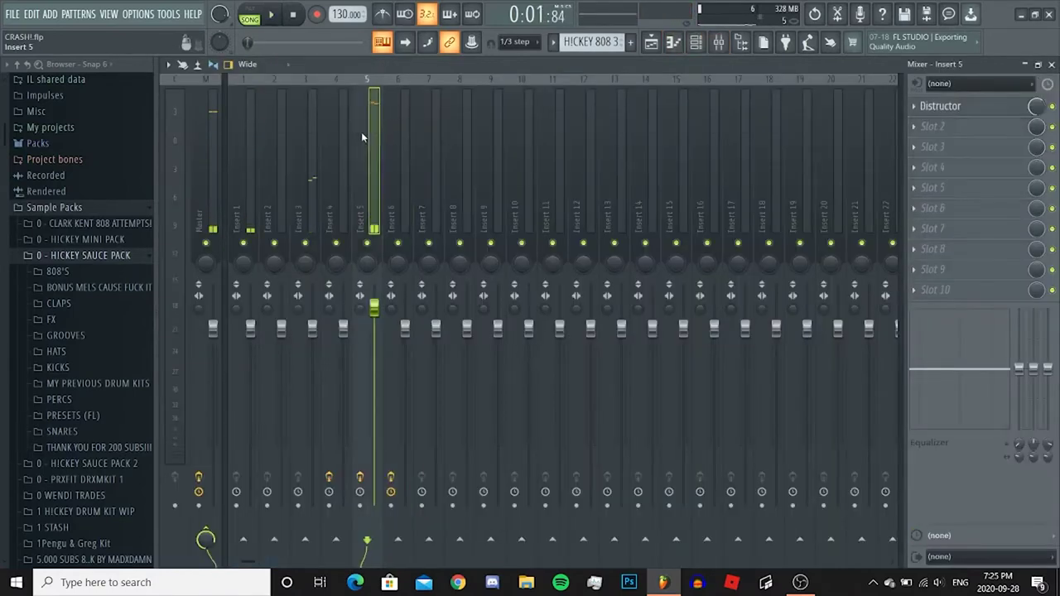
pyautogui.click(1053, 107)
pyautogui.press('space')
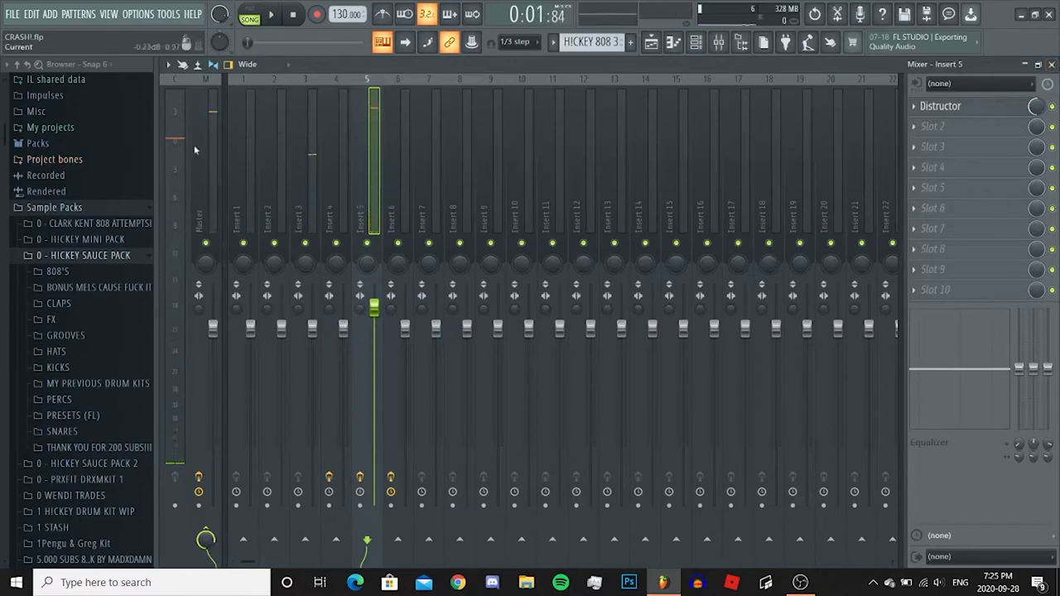
pyautogui.press('space')
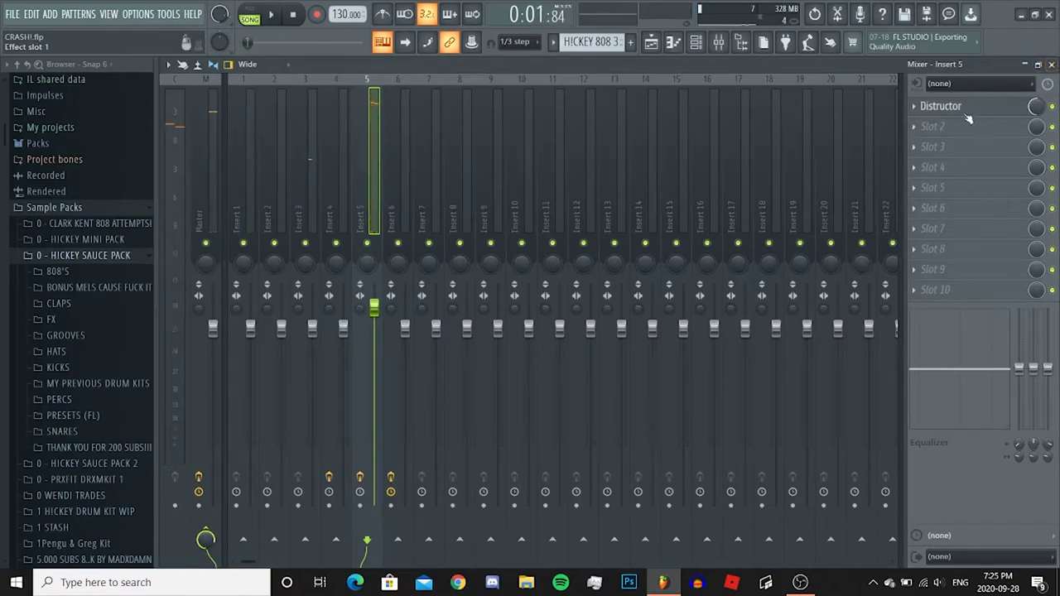
# Step: Close the mixer, the piano roll and the channel rack to return to the playlist
pyautogui.click(1051, 65)
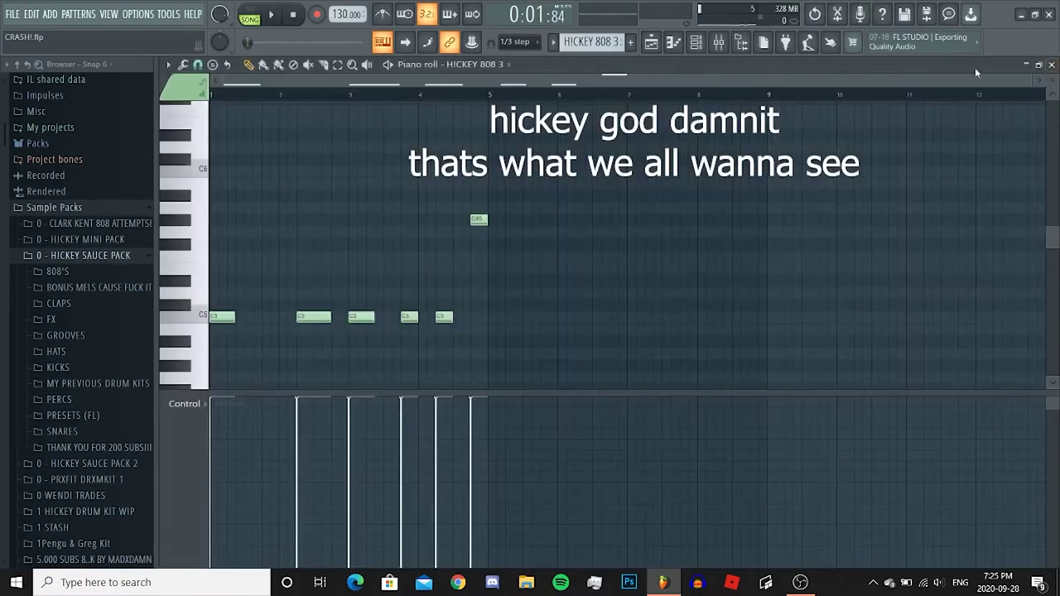
pyautogui.click(1051, 65)
pyautogui.click(998, 168)
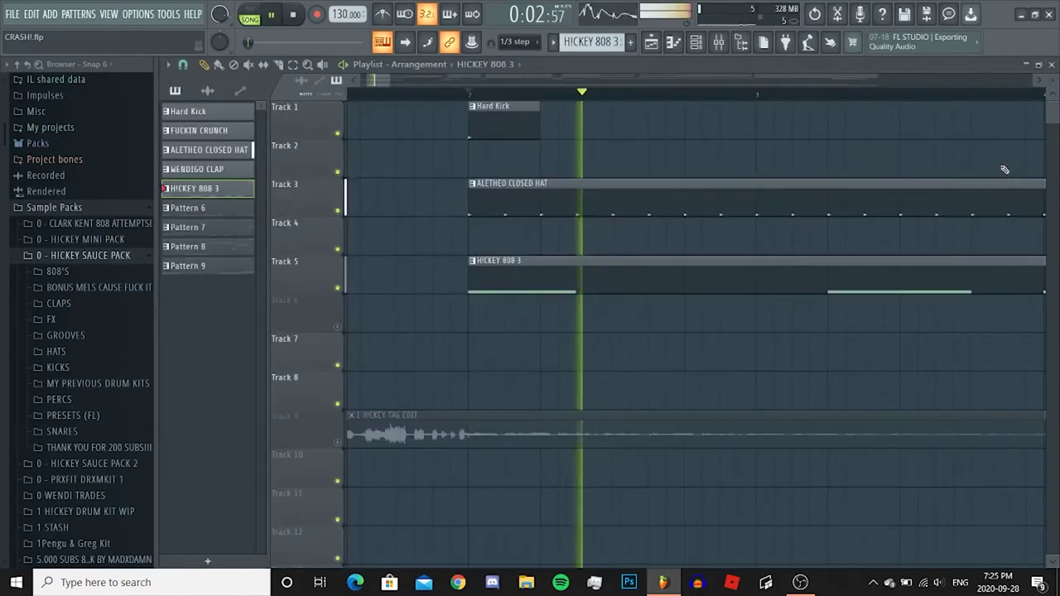
pyautogui.scroll(-4, 539, 213)
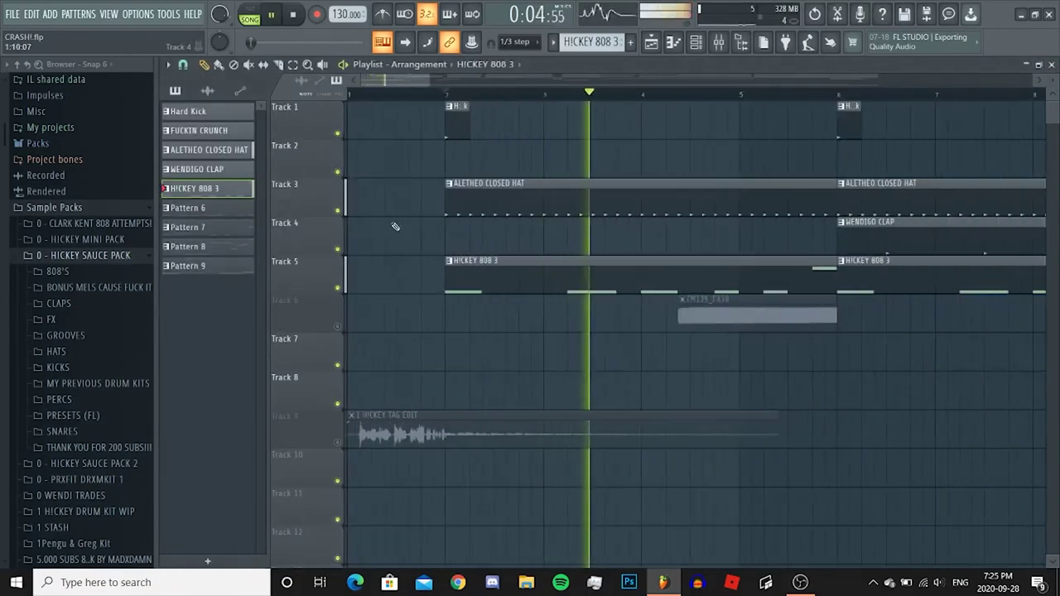
# Step: Listen to the ALETHEO CLOSED HAT on track 3 soloed, and to the Hard Kick on track 1 soloed from bar 6
pyautogui.keyDown('ctrl'); pyautogui.click(338, 211); pyautogui.keyUp('ctrl')
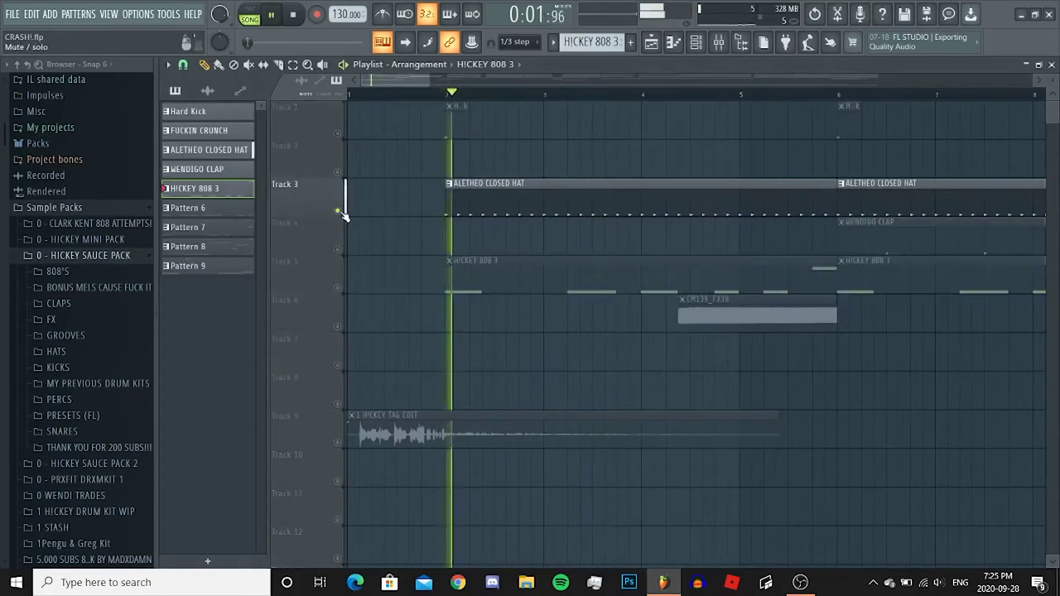
pyautogui.keyDown('ctrl'); pyautogui.click(337, 134); pyautogui.keyUp('ctrl')
pyautogui.click(849, 89)
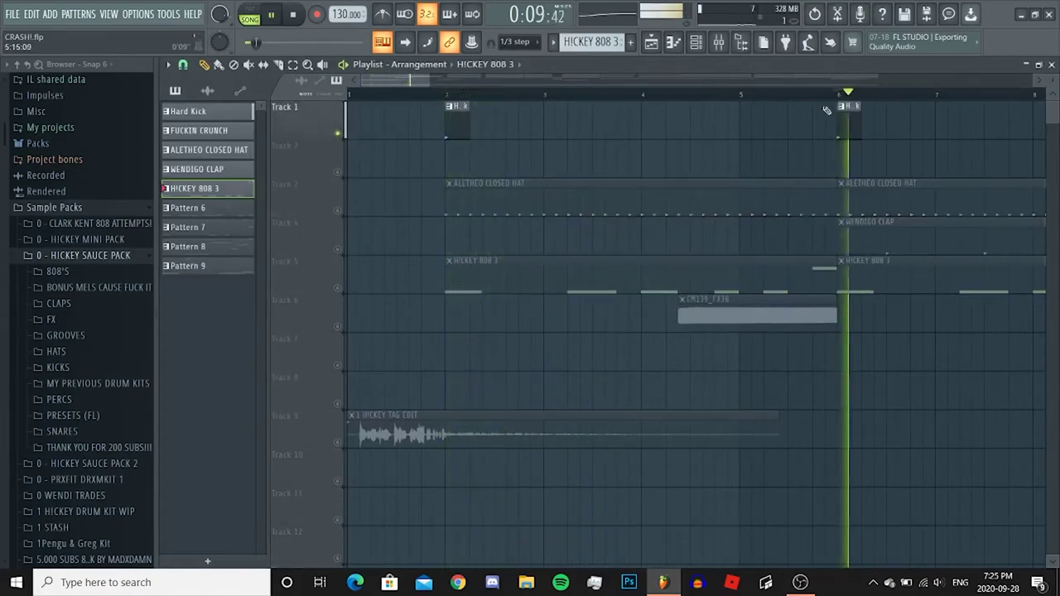
pyautogui.press('space')
# Step: Solo track 6 and play the CM139_FX38 clip leading into bar 6
pyautogui.keyDown('ctrl'); pyautogui.click(338, 327); pyautogui.keyUp('ctrl')
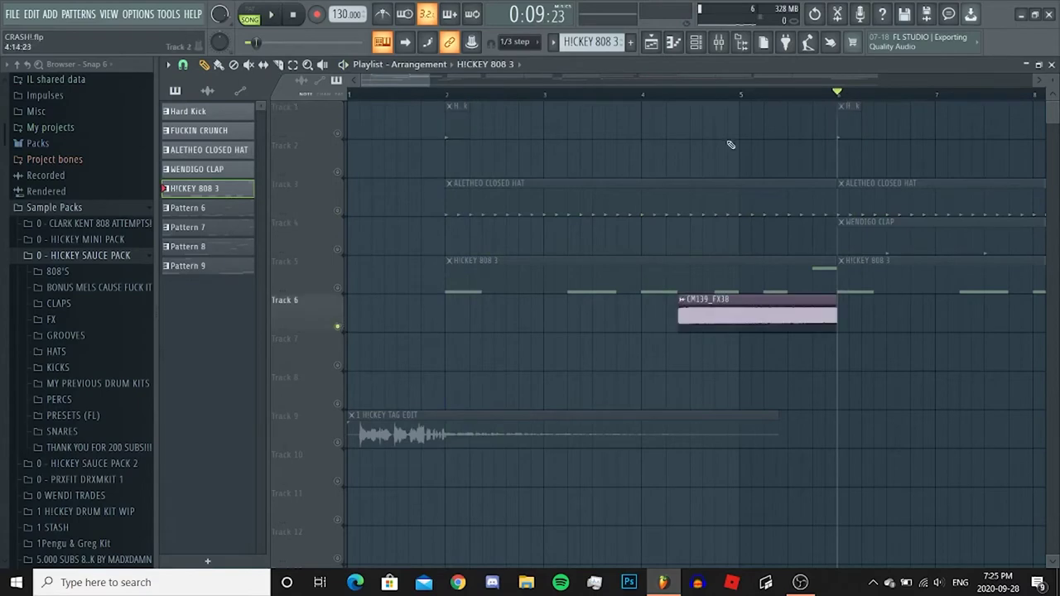
pyautogui.scroll(-2, 654, 358)
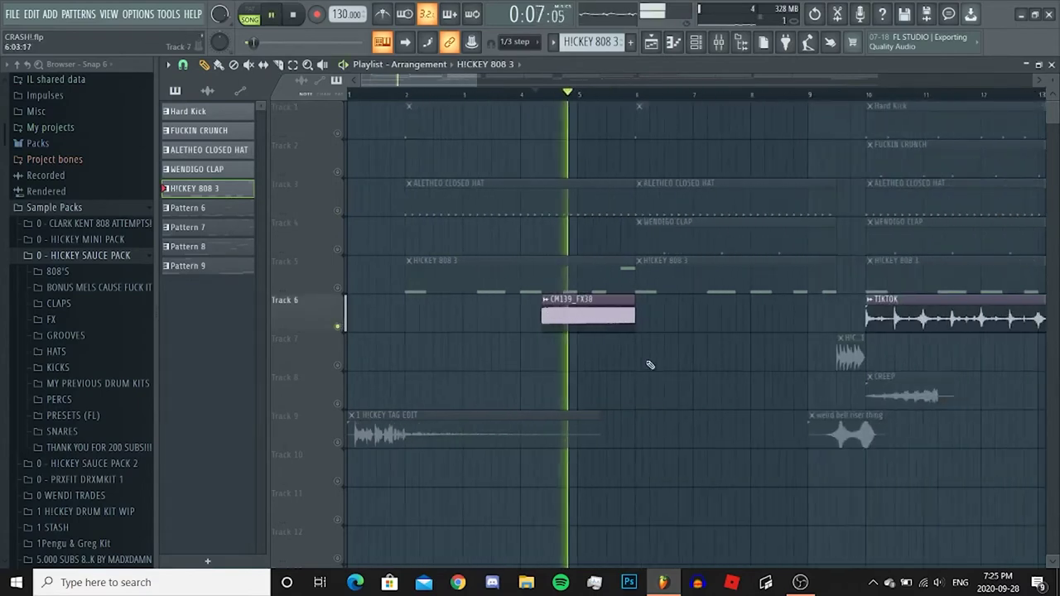
pyautogui.scroll(3, 609, 354)
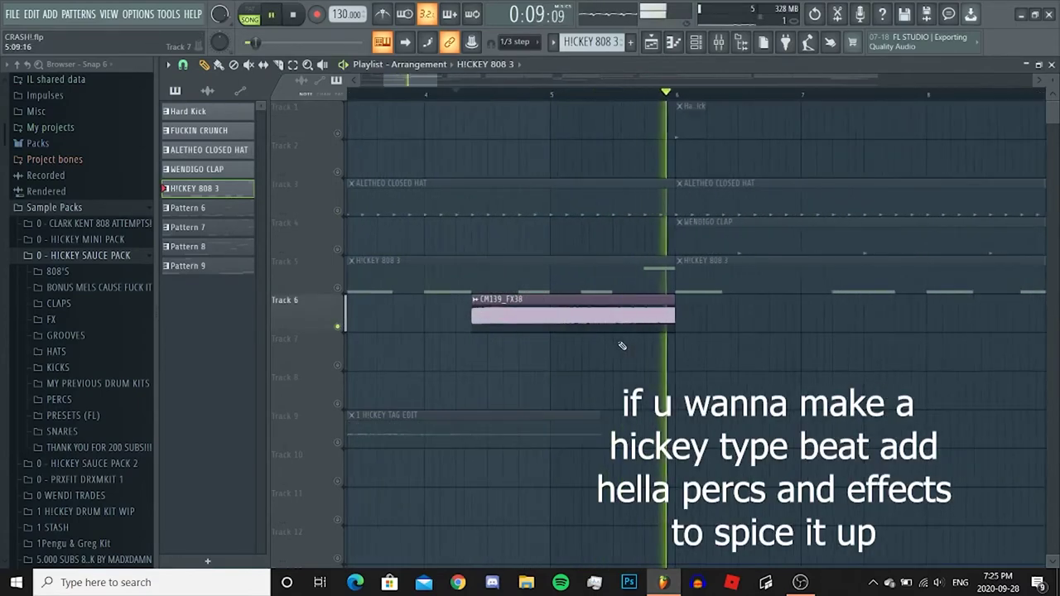
pyautogui.scroll(-4, 402, 353)
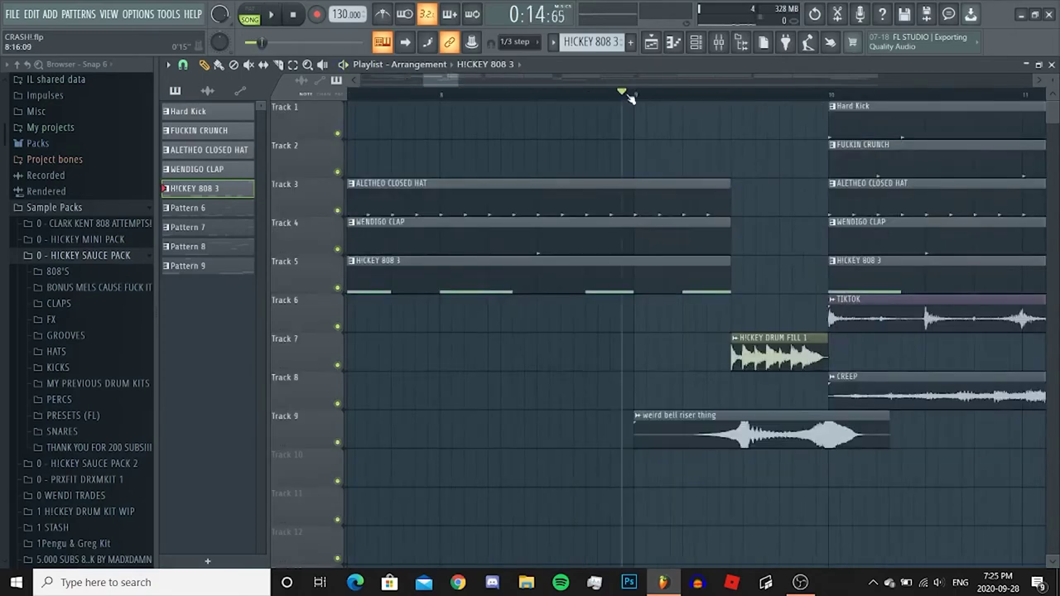
# Step: Audition the weird bell riser thing clip on track 9 and preview the H!CKEY DRUM FILL 1 clip on track 7
pyautogui.press('space')
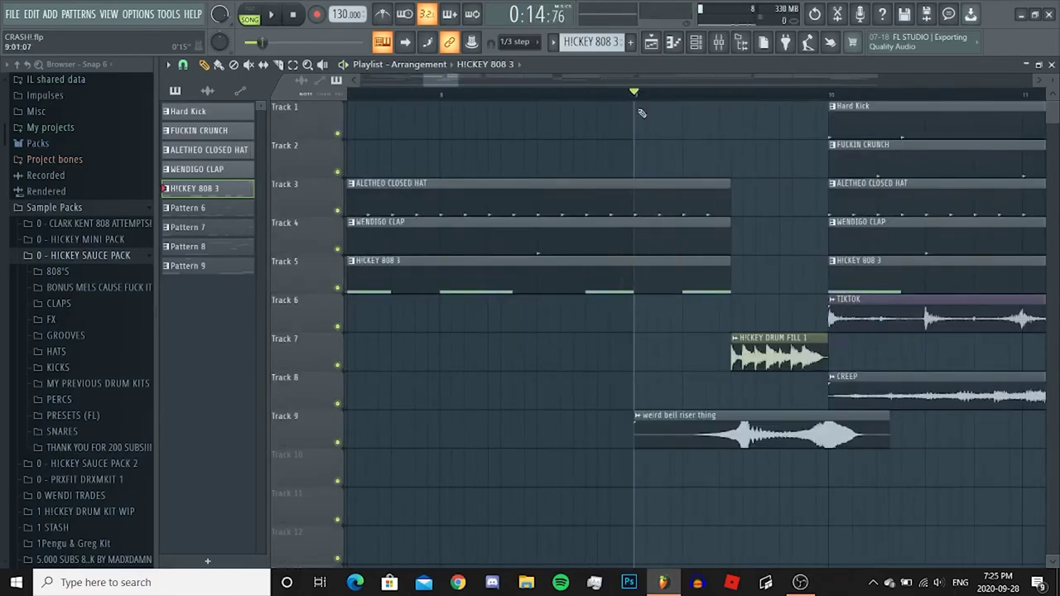
pyautogui.click(637, 417)
pyautogui.press('Escape')
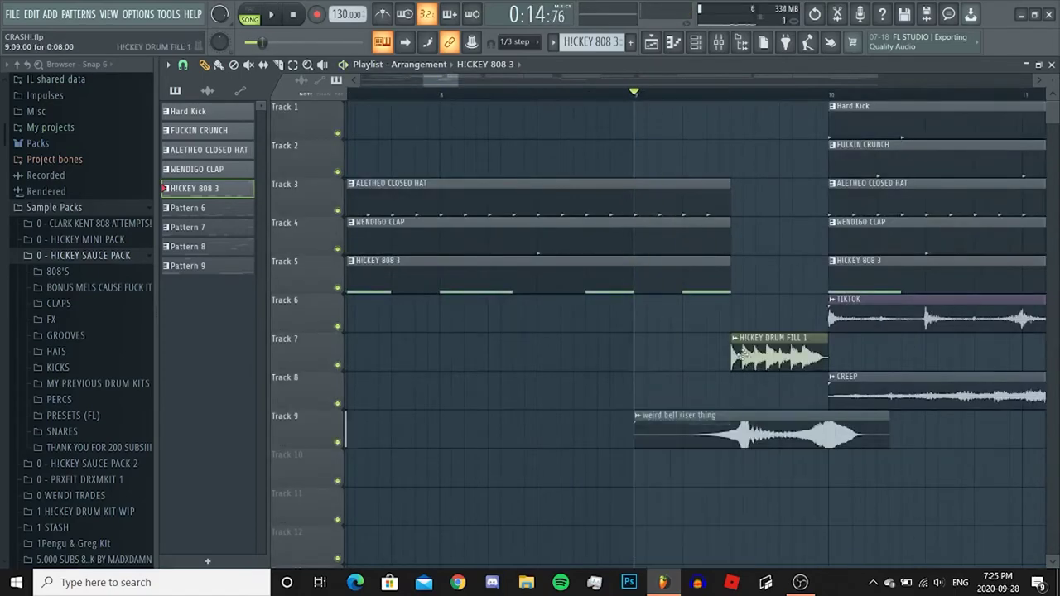
pyautogui.click(735, 338)
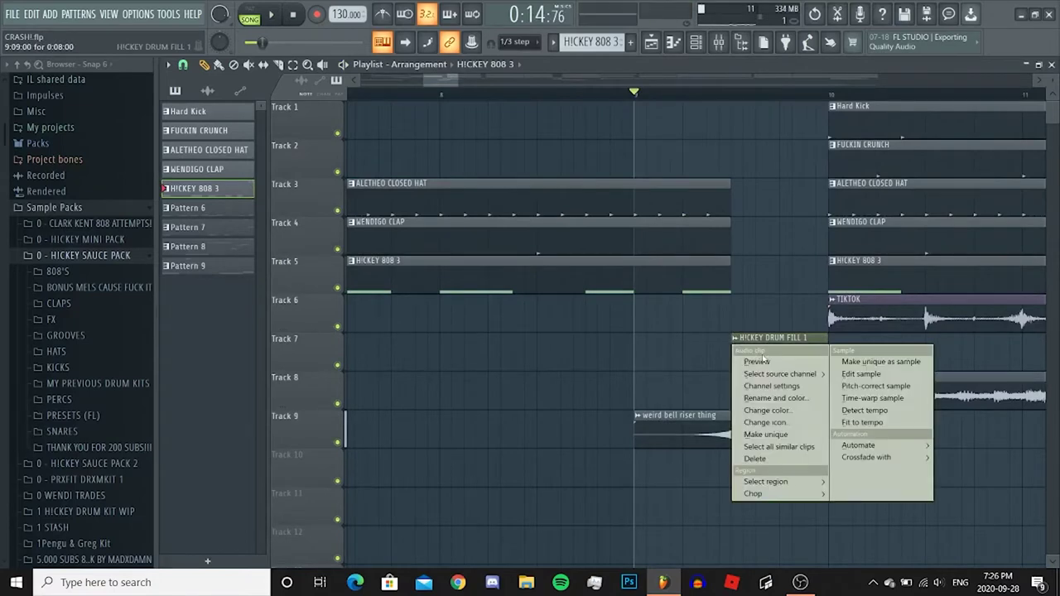
pyautogui.click(767, 363)
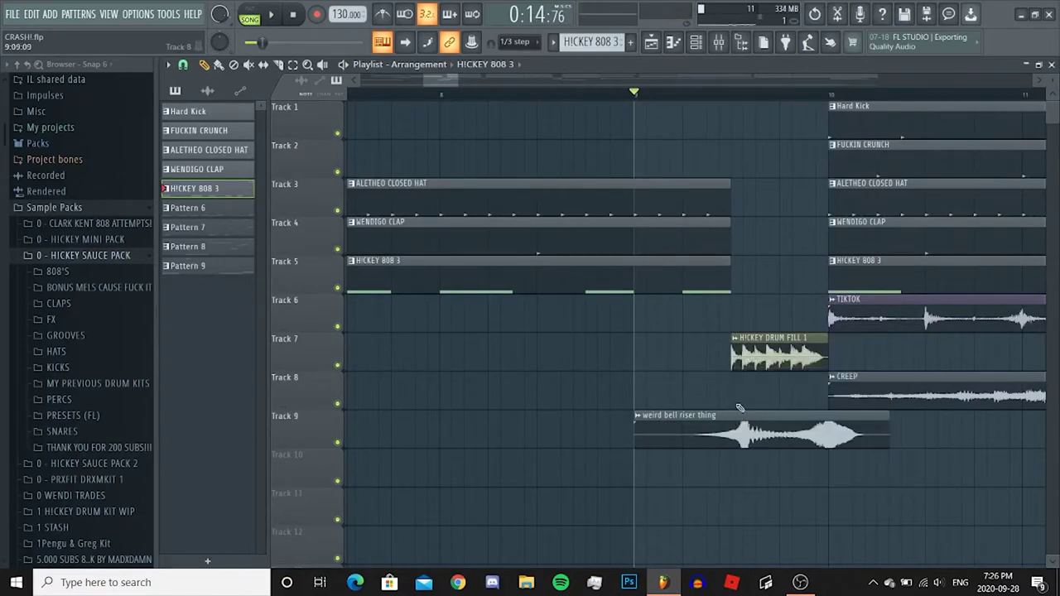
# Step: Audition the BROKEN SPEAKER 808 sample from the 808'S folder of 0 - HICKEY SAUCE PACK, and collapse the pack
pyautogui.keyDown('ctrl'); pyautogui.scroll(-6, 779, 364); pyautogui.keyUp('ctrl')
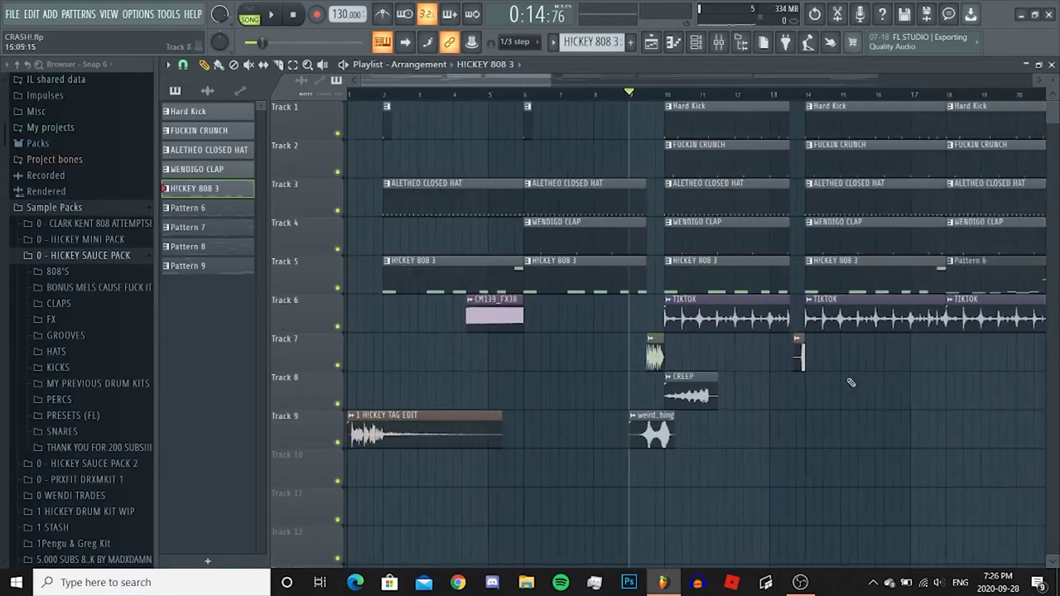
pyautogui.keyDown('ctrl'); pyautogui.scroll(8, 780, 368); pyautogui.keyUp('ctrl')
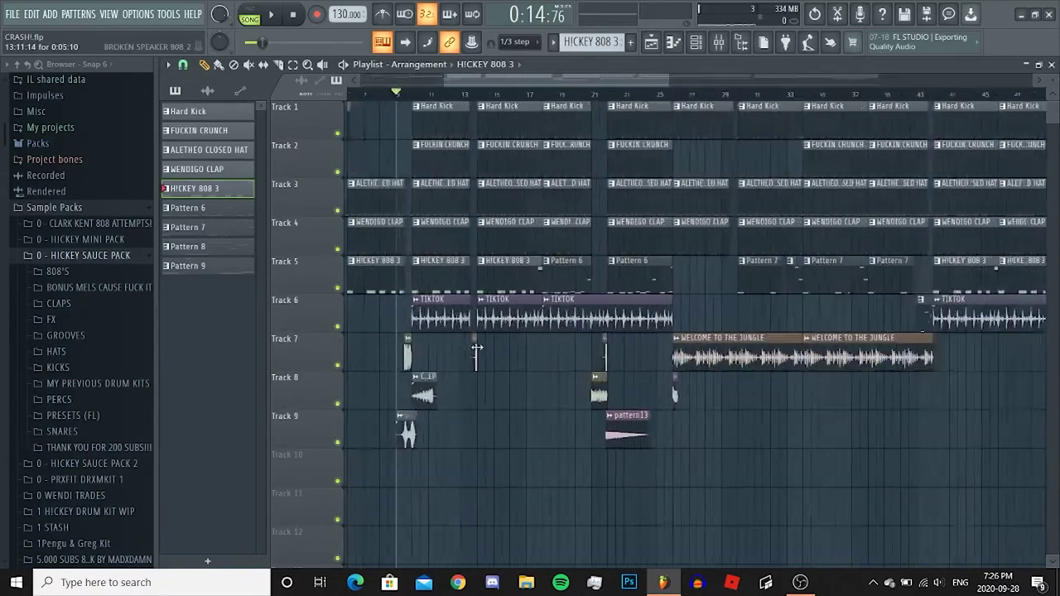
pyautogui.keyDown('ctrl'); pyautogui.scroll(3, 554, 364); pyautogui.keyUp('ctrl')
pyautogui.keyDown('ctrl'); pyautogui.scroll(-10, 622, 361); pyautogui.keyUp('ctrl')
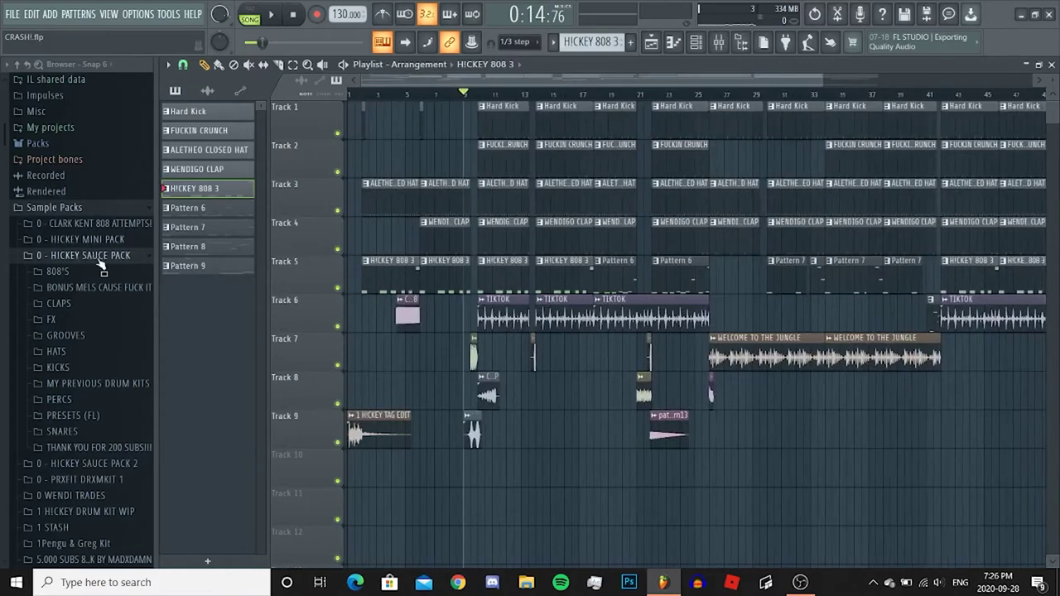
pyautogui.click(98, 267)
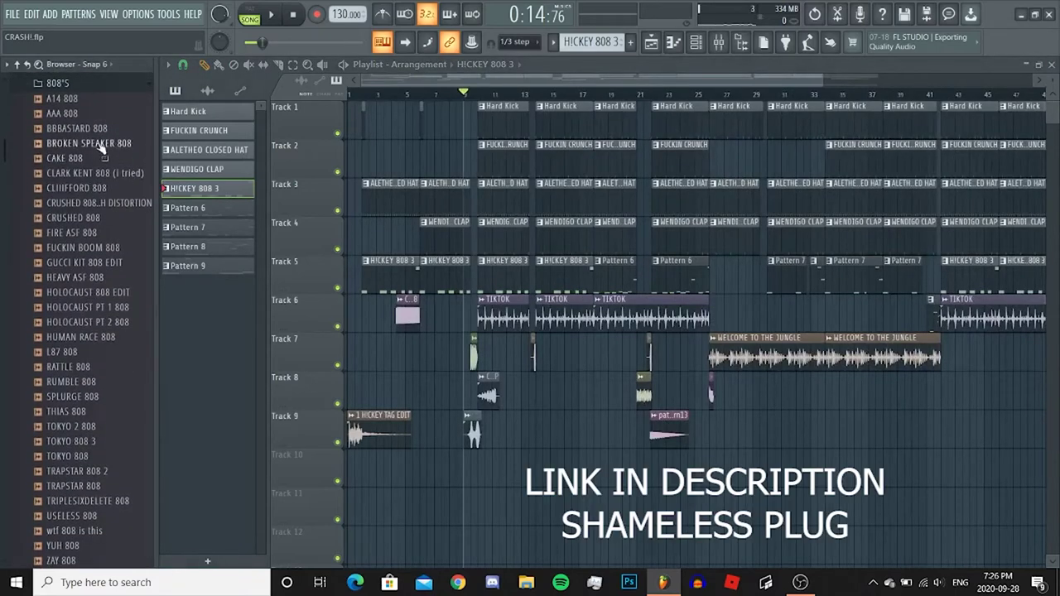
pyautogui.click(77, 145)
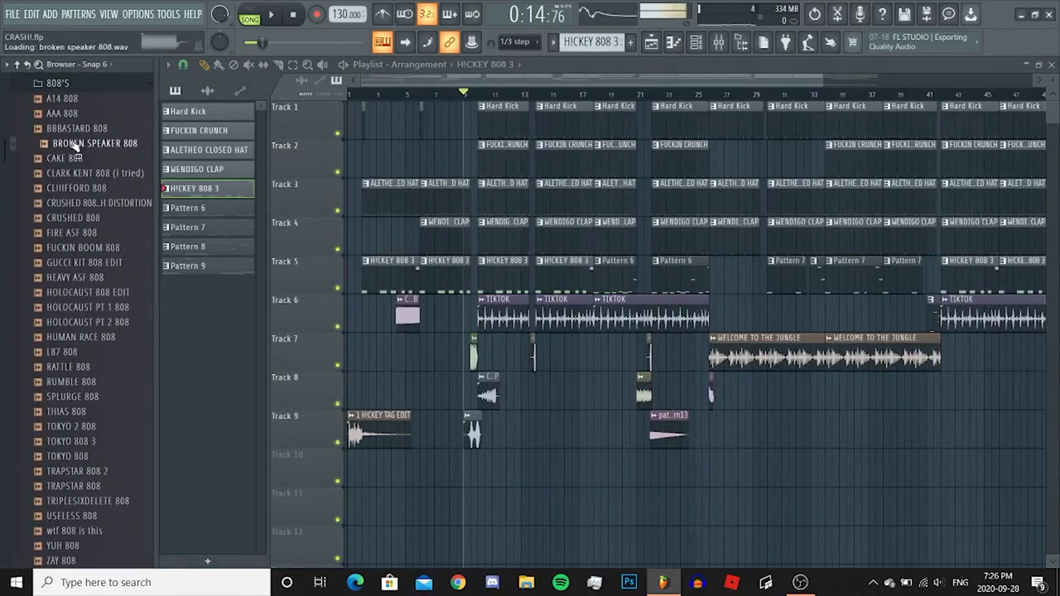
pyautogui.scroll(2, 75, 148)
pyautogui.click(83, 172)
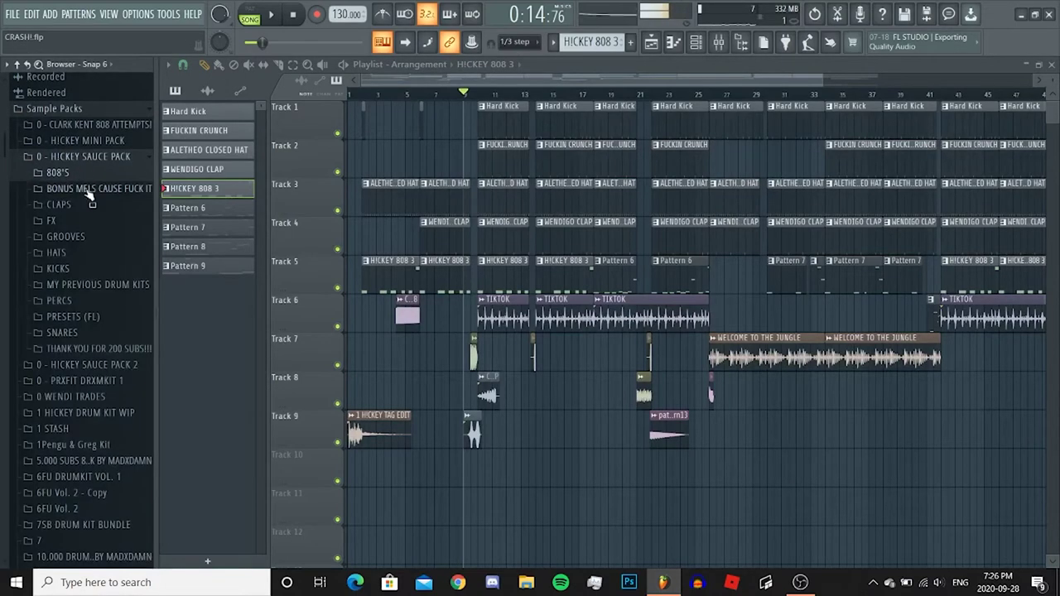
pyautogui.click(90, 157)
# Step: Play the arrangement from bar 9 into the section starting at bar 10
pyautogui.press('space')
pyautogui.keyDown('ctrl'); pyautogui.scroll(2, 447, 244); pyautogui.keyUp('ctrl')
pyautogui.keyDown('ctrl'); pyautogui.scroll(5, 447, 243); pyautogui.keyUp('ctrl')
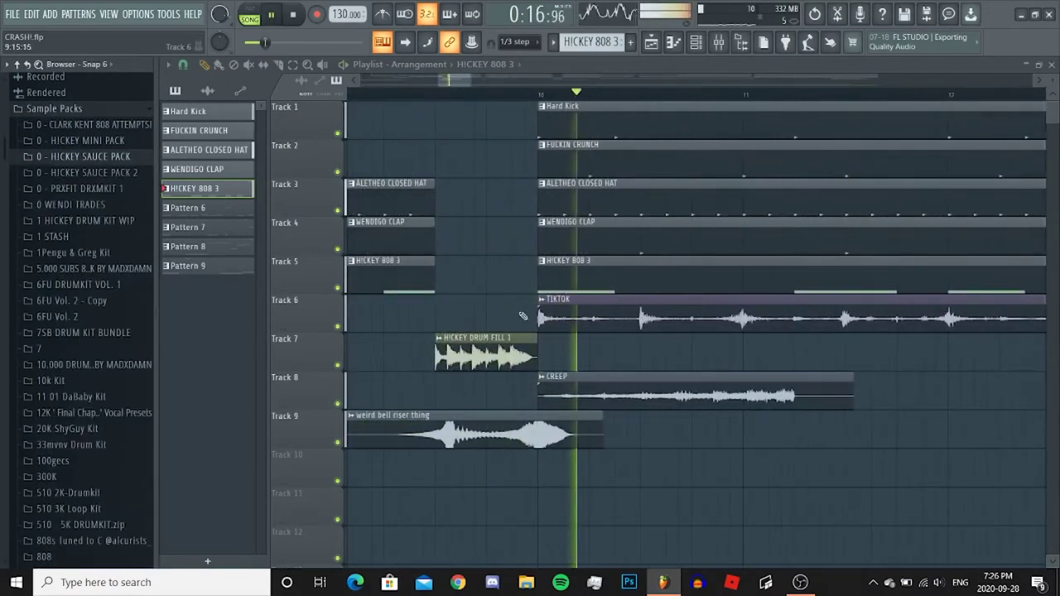
# Step: Preview the TIKTOK clip on track 6 and the CREEP clip on track 8 individually
pyautogui.click(541, 300)
pyautogui.click(615, 324)
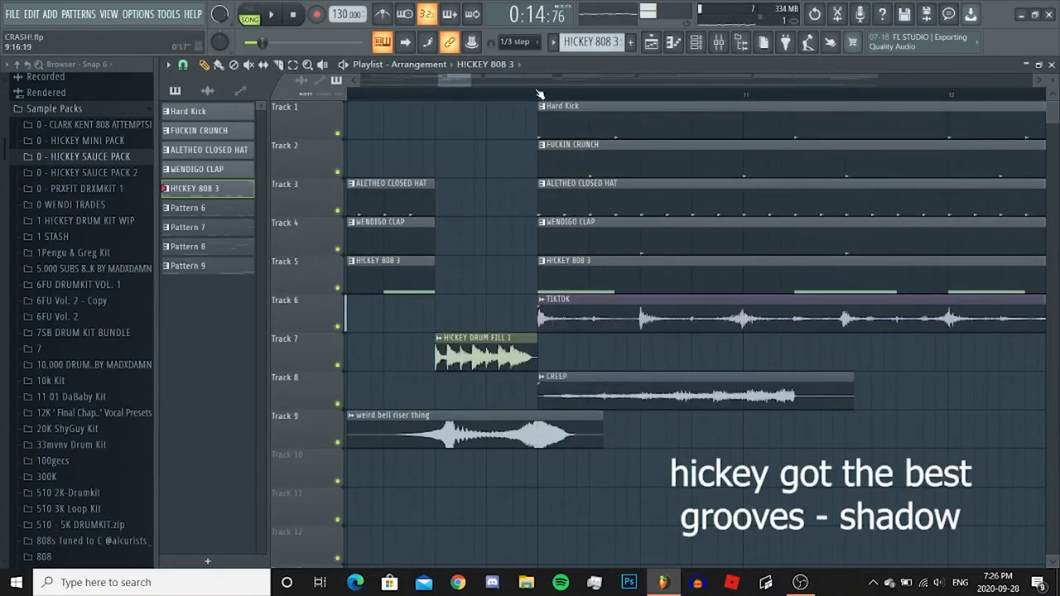
pyautogui.press('space')
pyautogui.click(542, 379)
pyautogui.click(554, 401)
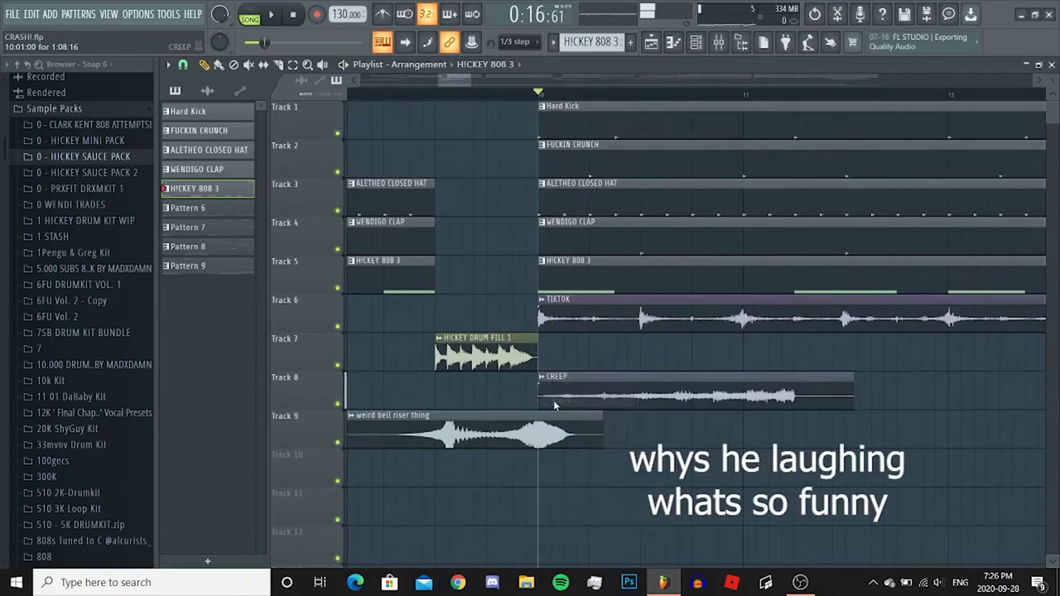
# Step: Solo track 6, play the TIKTOK loop from bar 10, and restore all the tracks
pyautogui.rightClick(338, 327)
pyautogui.press('space')
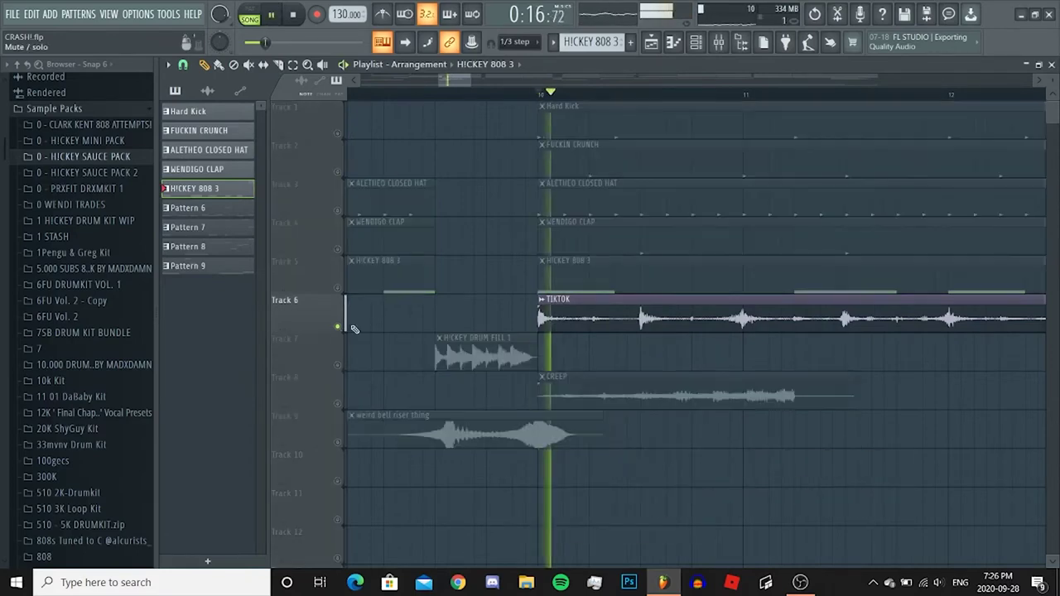
pyautogui.scroll(-6, 561, 319)
pyautogui.press('space')
pyautogui.rightClick(338, 328)
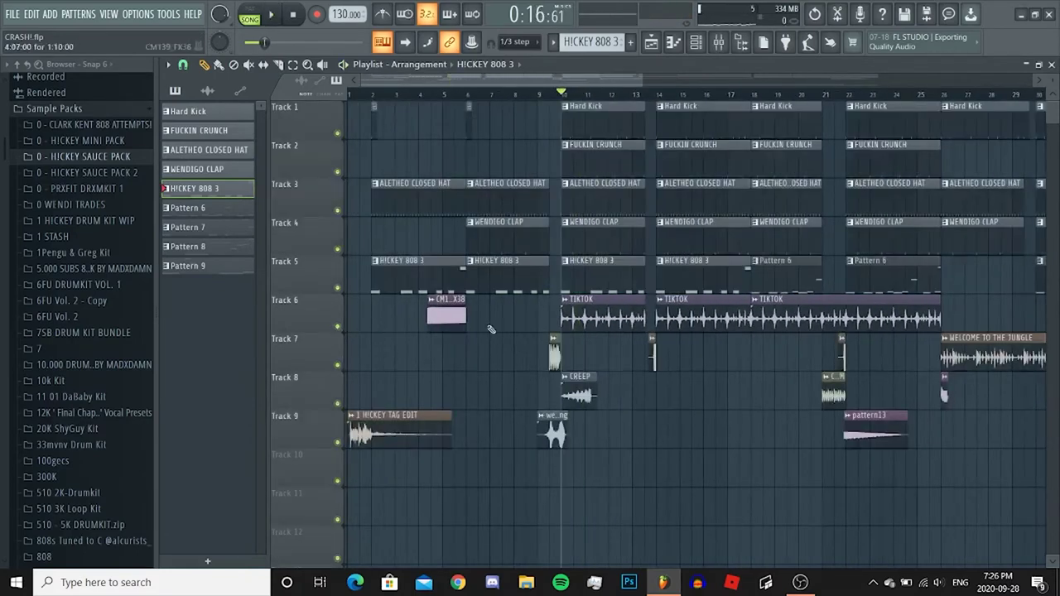
# Step: Play all tracks from bar 10 and open the FUCKIN CRUNCH pattern in the piano roll
pyautogui.scroll(2, 613, 224)
pyautogui.press('space')
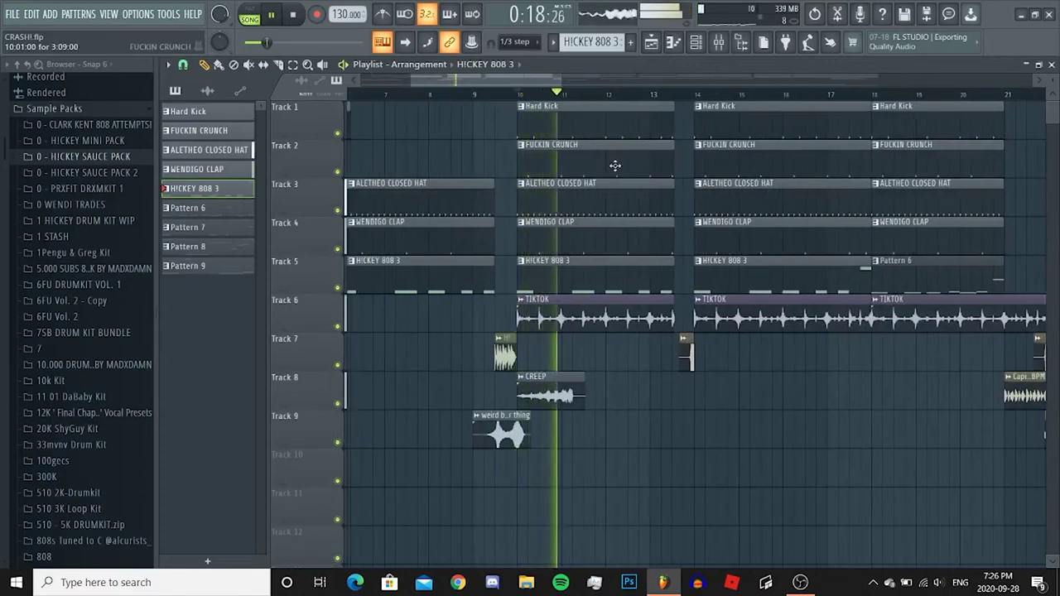
pyautogui.doubleClick(564, 160)
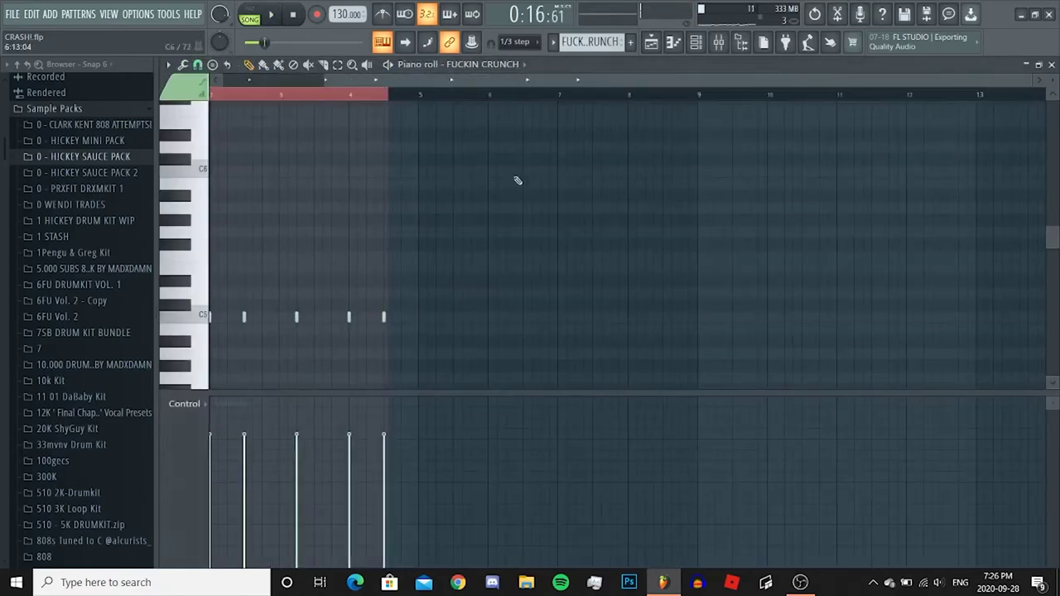
# Step: Close the piano roll and play the full arrangement from bar 10 toward the drum break before bar 14
pyautogui.click(1052, 64)
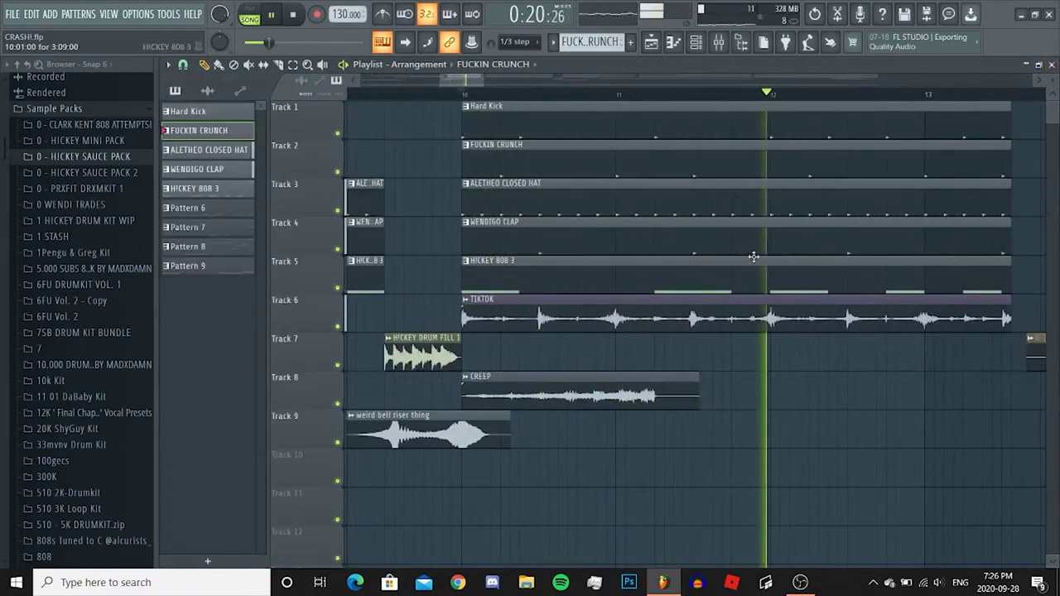
pyautogui.scroll(-5, 754, 256)
pyautogui.scroll(3, 605, 277)
pyautogui.scroll(3, 493, 232)
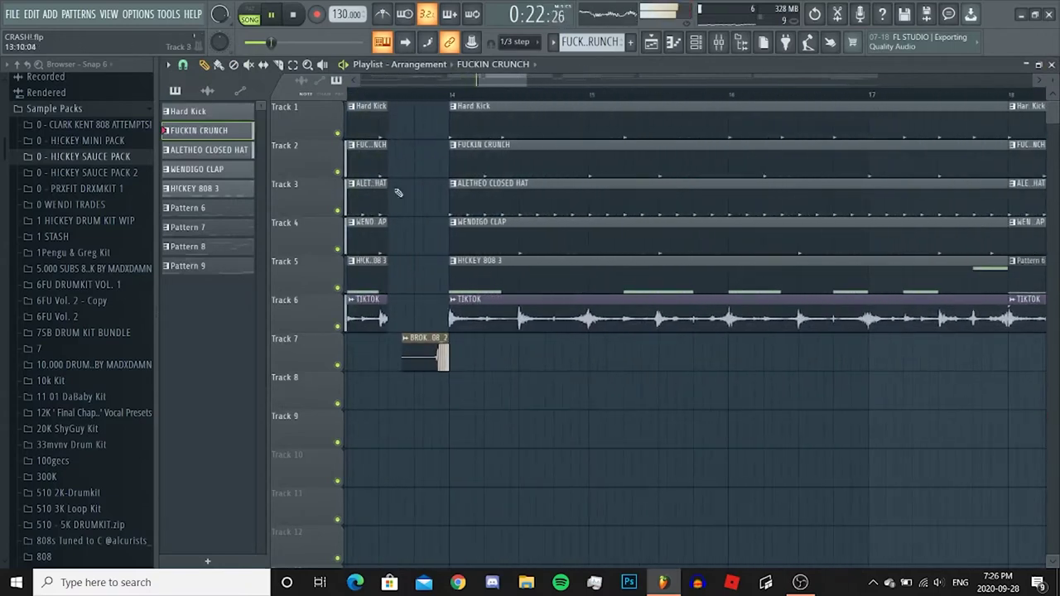
# Step: Play the short gap before bar 14 that holds the BROKEN SPEAKER 808_2 clip on track 7
pyautogui.press('space')
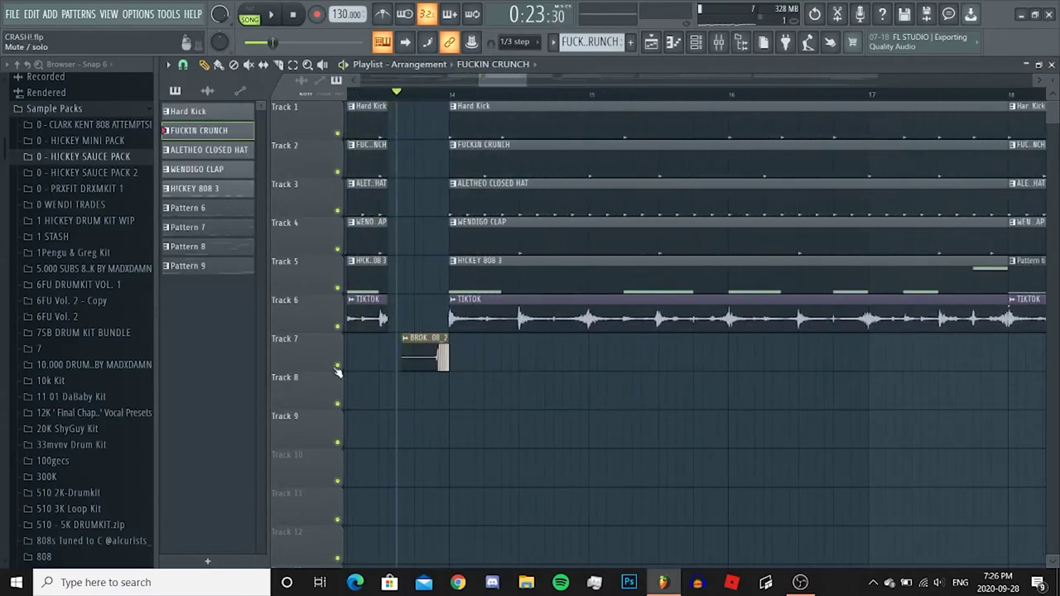
pyautogui.press('space')
pyautogui.press('space')
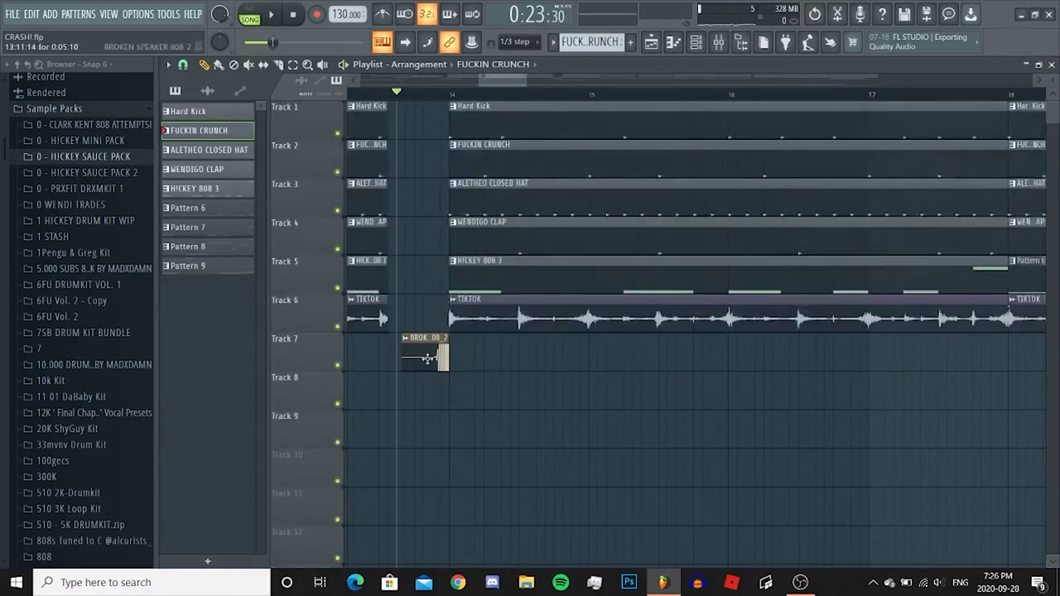
# Step: Solo track 8 and play the Capital DK 2 - Drum Fill 18 clip from bar 21
pyautogui.scroll(-9, 456, 353)
pyautogui.scroll(7, 642, 326)
pyautogui.scroll(-5, 367, 217)
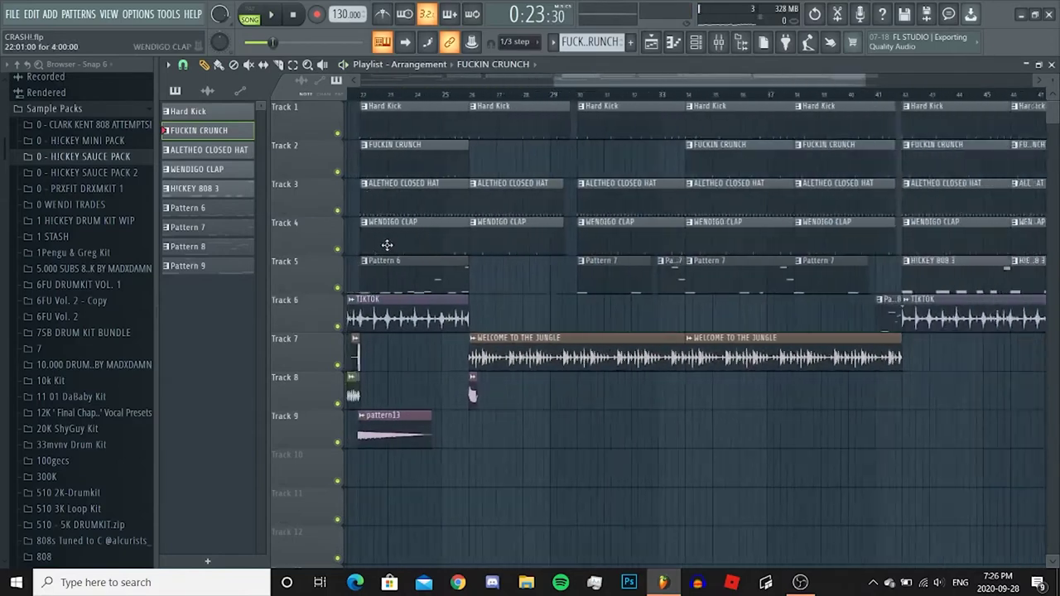
pyautogui.scroll(10, 387, 245)
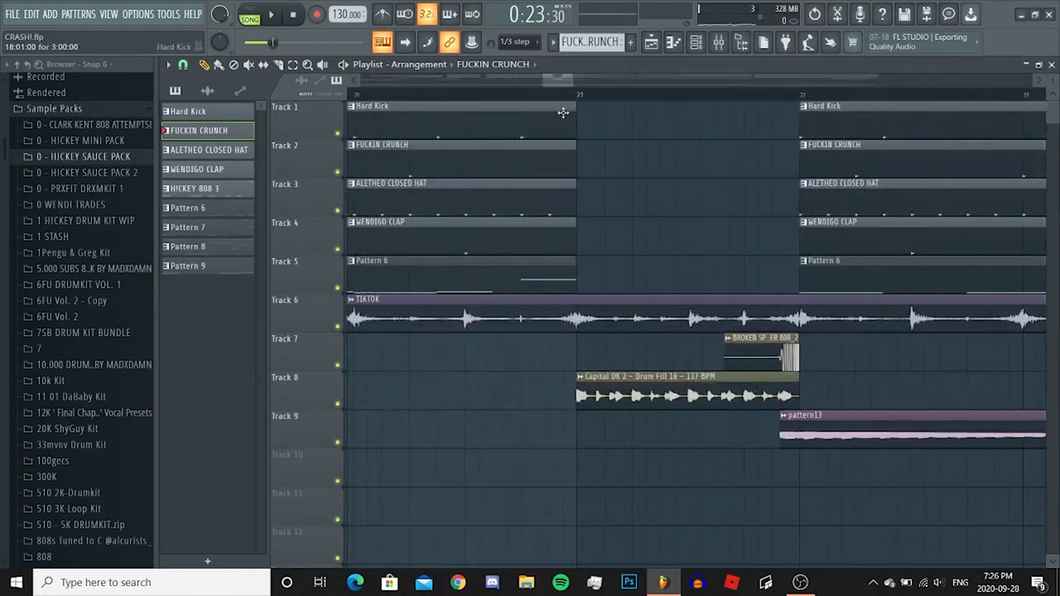
pyautogui.rightClick(337, 405)
pyautogui.scroll(3, 542, 386)
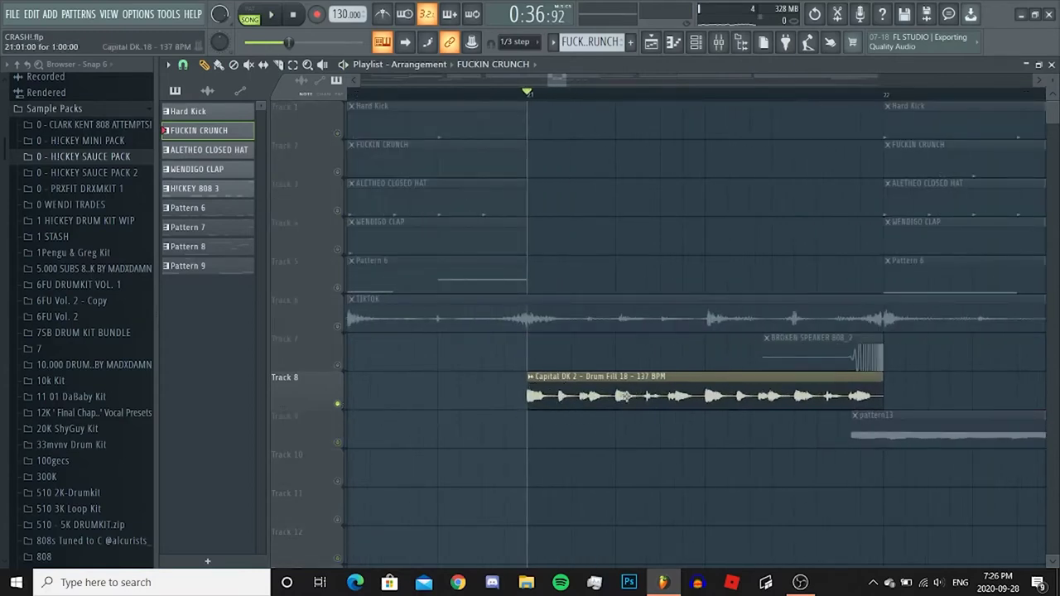
pyautogui.scroll(-4, 503, 387)
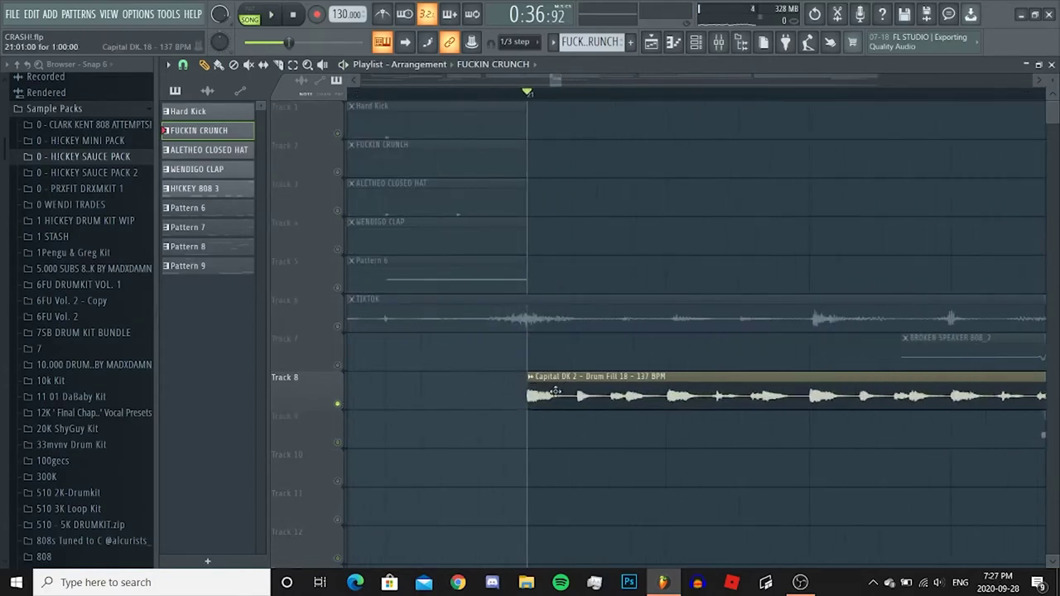
pyautogui.press('space')
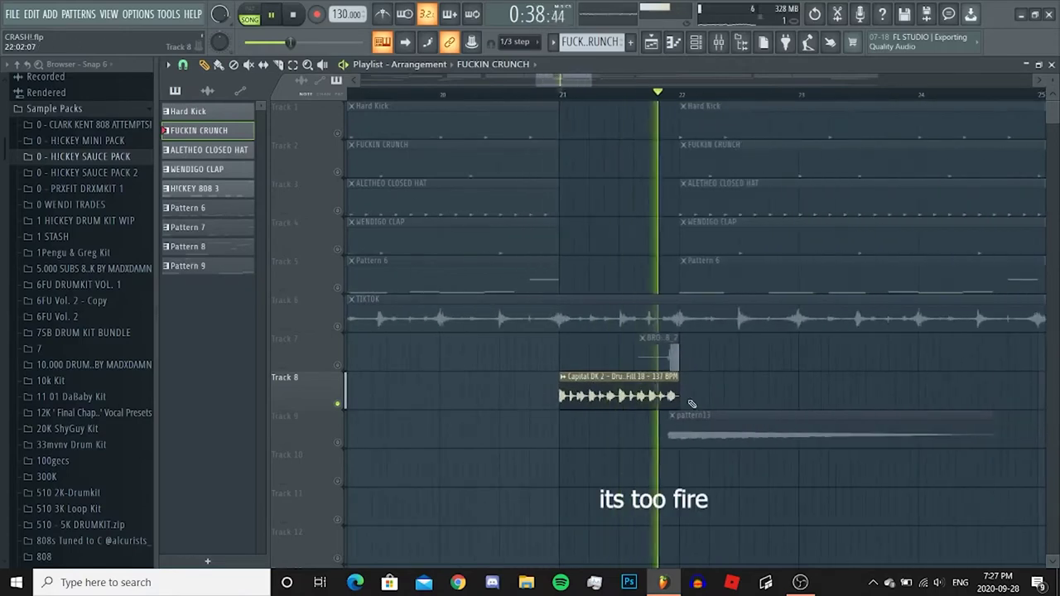
pyautogui.press('space')
# Step: Play the drum fill from bar 21 with track 7 enabled, and replay it with the pattern13 clip on track 9 enabled too
pyautogui.press('space')
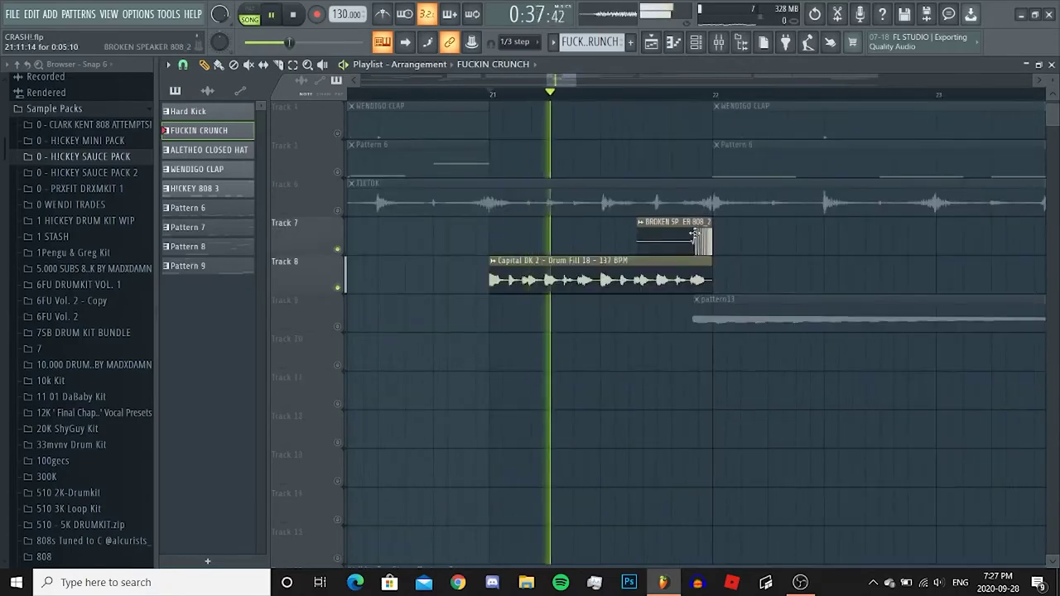
pyautogui.press('space')
pyautogui.click(338, 327)
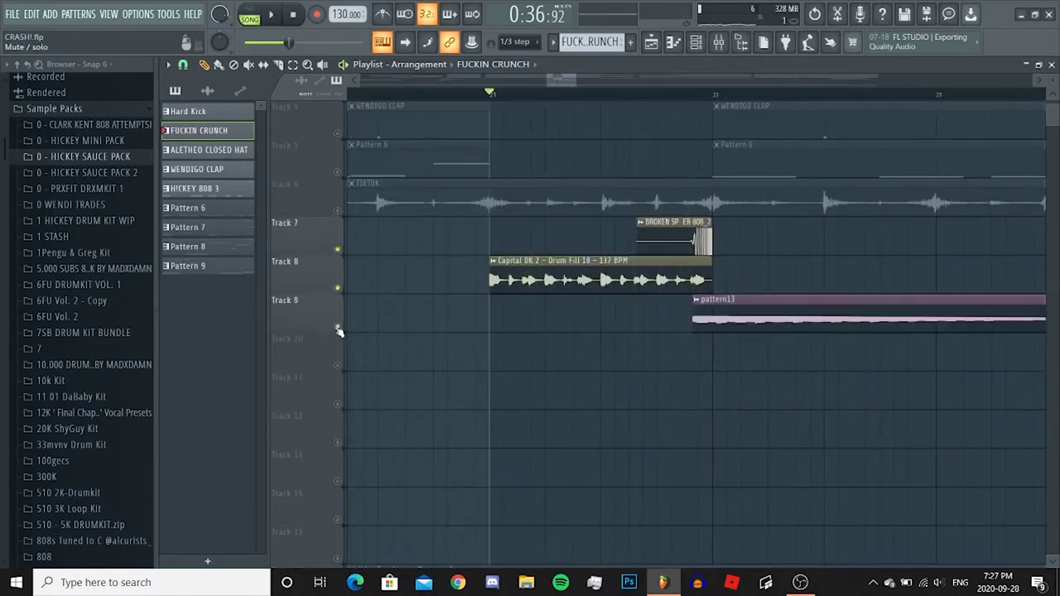
pyautogui.press('space')
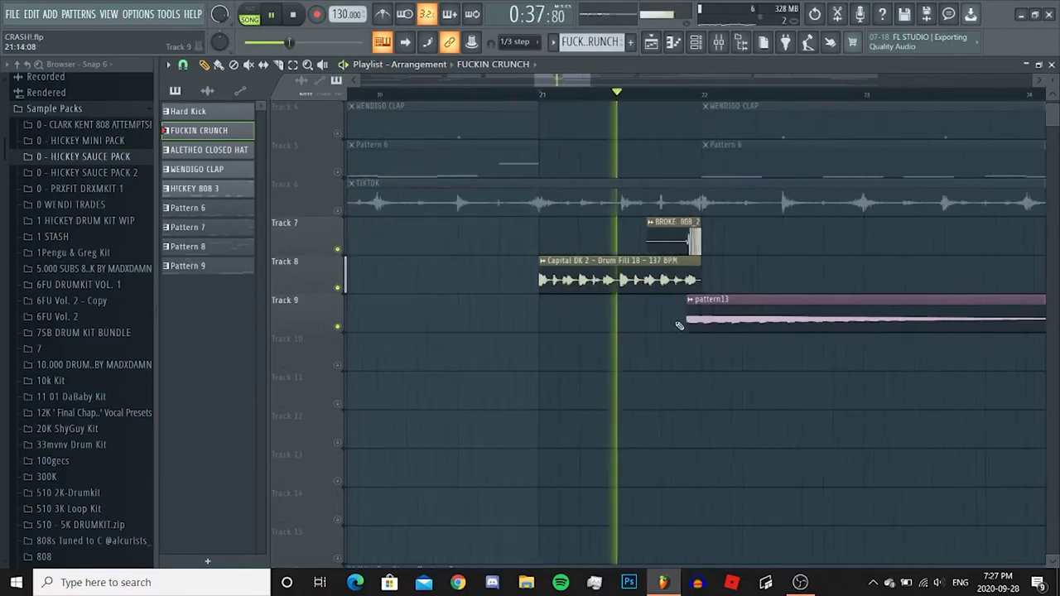
pyautogui.scroll(-4, 653, 331)
pyautogui.scroll(-4, 650, 342)
pyautogui.scroll(4, 720, 367)
pyautogui.scroll(2, 763, 366)
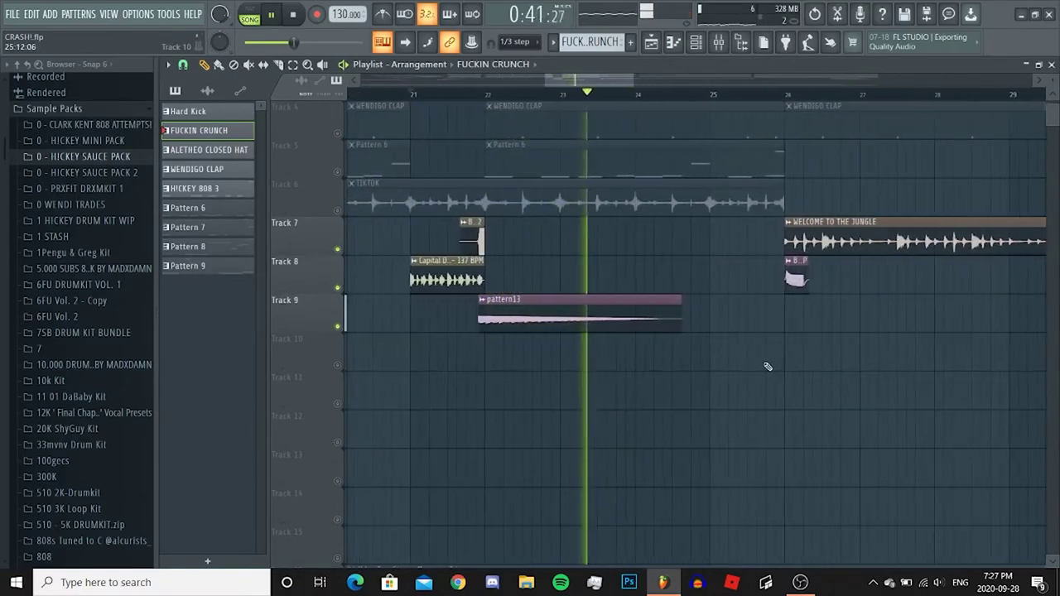
pyautogui.press('space')
# Step: Restore all the tracks and play the full mix through the pattern13 section at bar 22
pyautogui.rightClick(339, 327)
pyautogui.rightClick(339, 326)
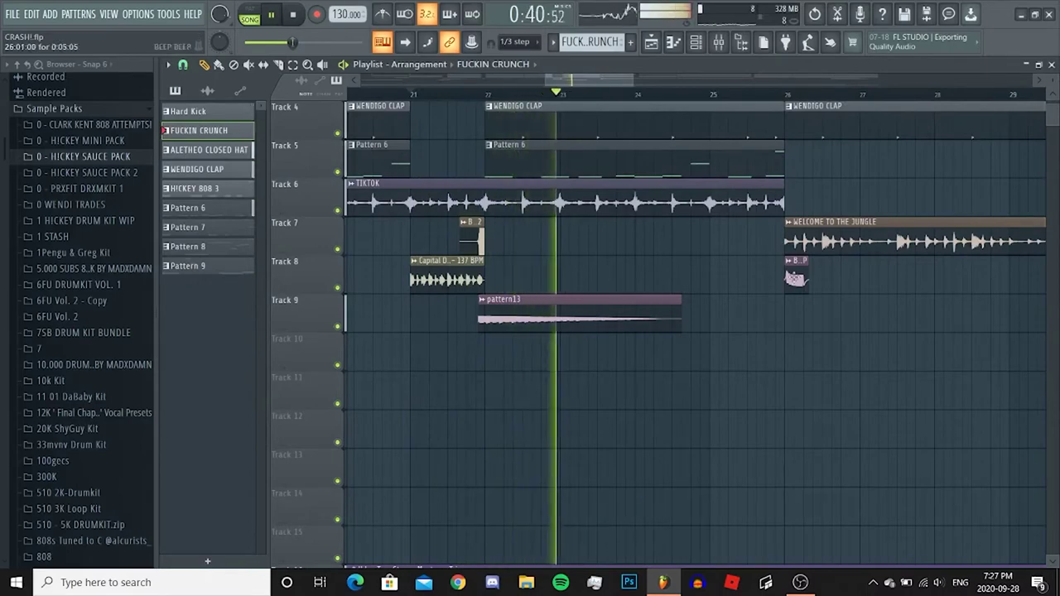
pyautogui.press('space')
# Step: Preview the WELCOME TO THE JUNGLE clip on track 7 starting at bar 26
pyautogui.scroll(3, 753, 201)
pyautogui.scroll(2, 753, 202)
pyautogui.scroll(-8, 775, 186)
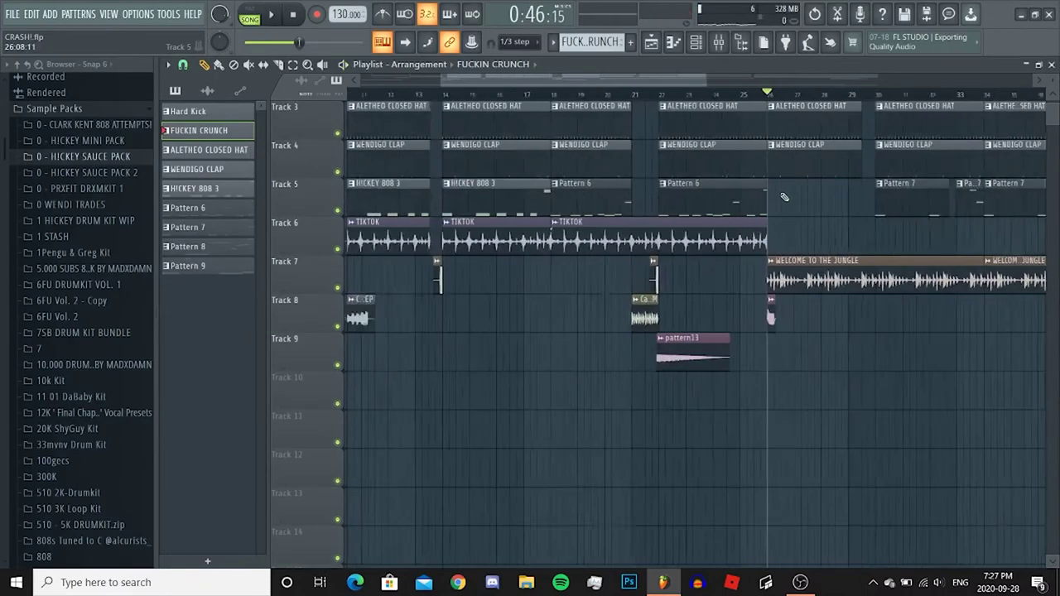
pyautogui.scroll(4, 712, 237)
pyautogui.scroll(2, 423, 296)
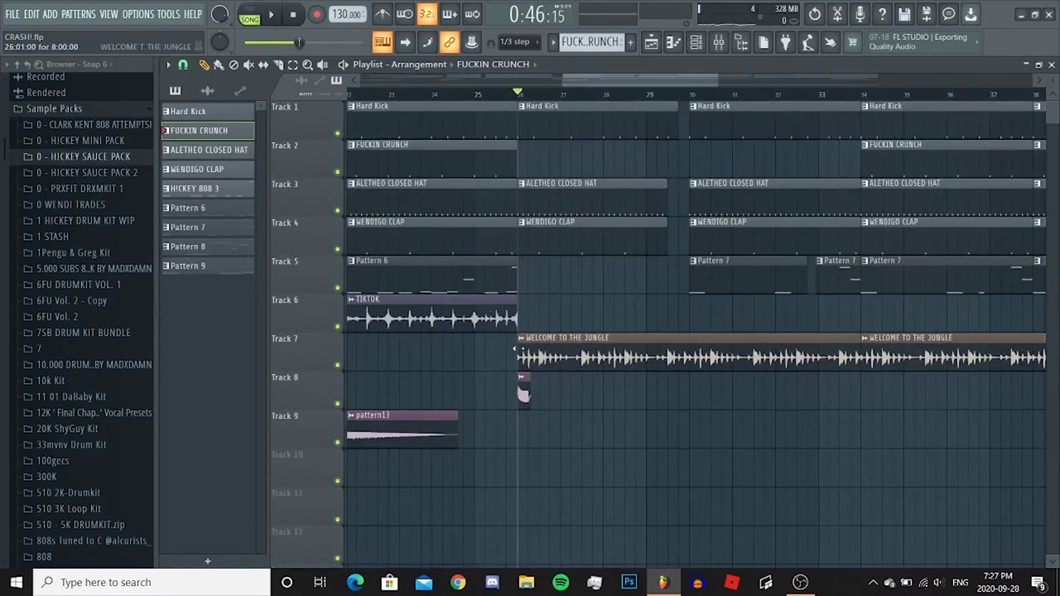
pyautogui.rightClick(518, 340)
pyautogui.click(581, 366)
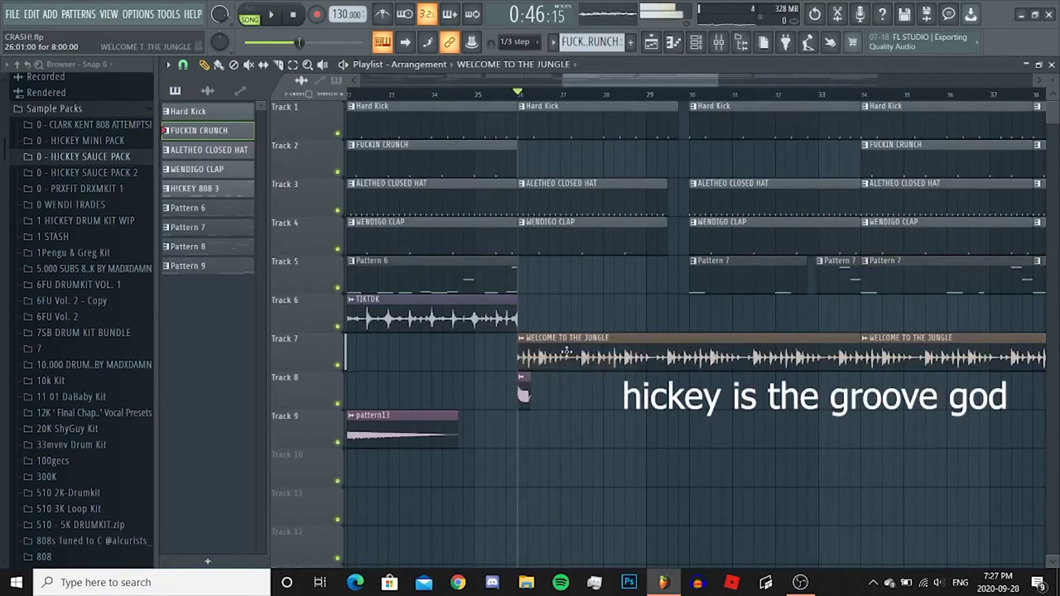
# Step: Preview the BEEP BEEP clip on track 8 at bar 26
pyautogui.scroll(3, 535, 352)
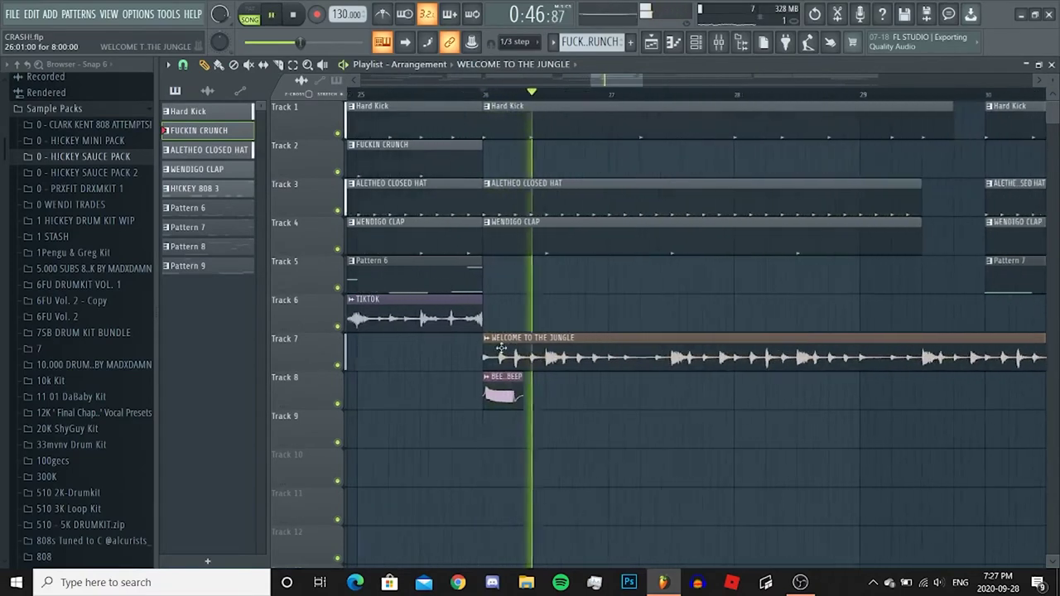
pyautogui.rightClick(494, 380)
pyautogui.click(509, 401)
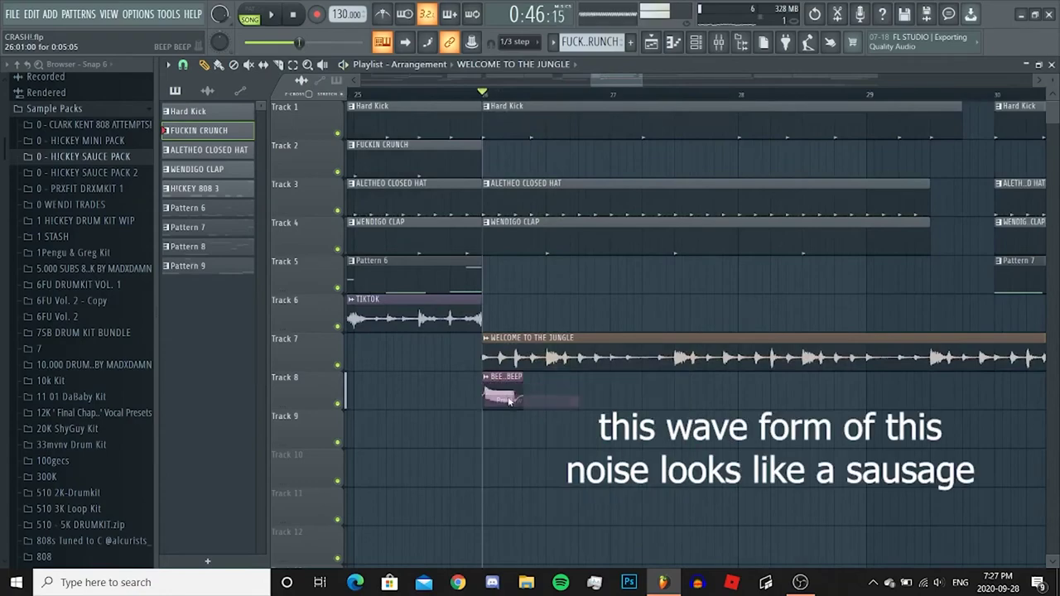
# Step: Play the arrangement from about bar 29 through the WELCOME TO THE JUNGLE section with the Pattern 7 clips on track 5
pyautogui.scroll(-5, 561, 329)
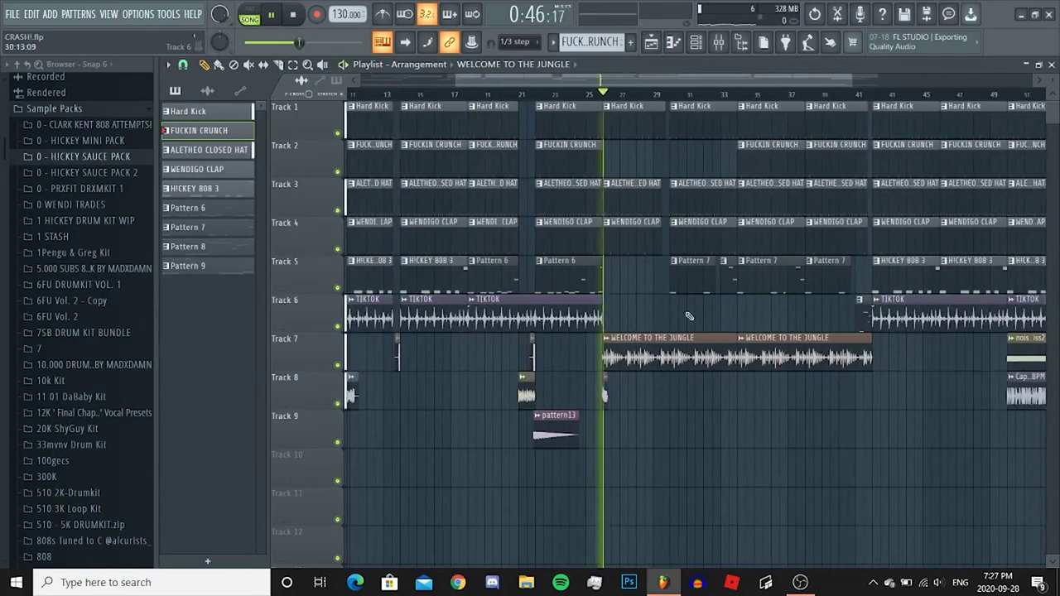
pyautogui.scroll(4, 704, 314)
pyautogui.click(508, 95)
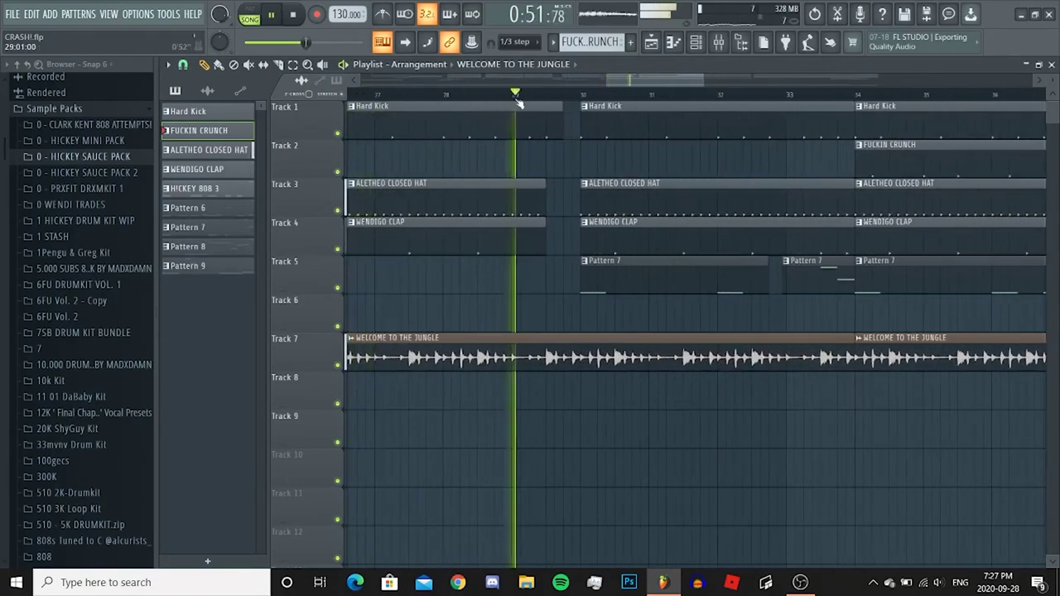
pyautogui.scroll(-6, 598, 224)
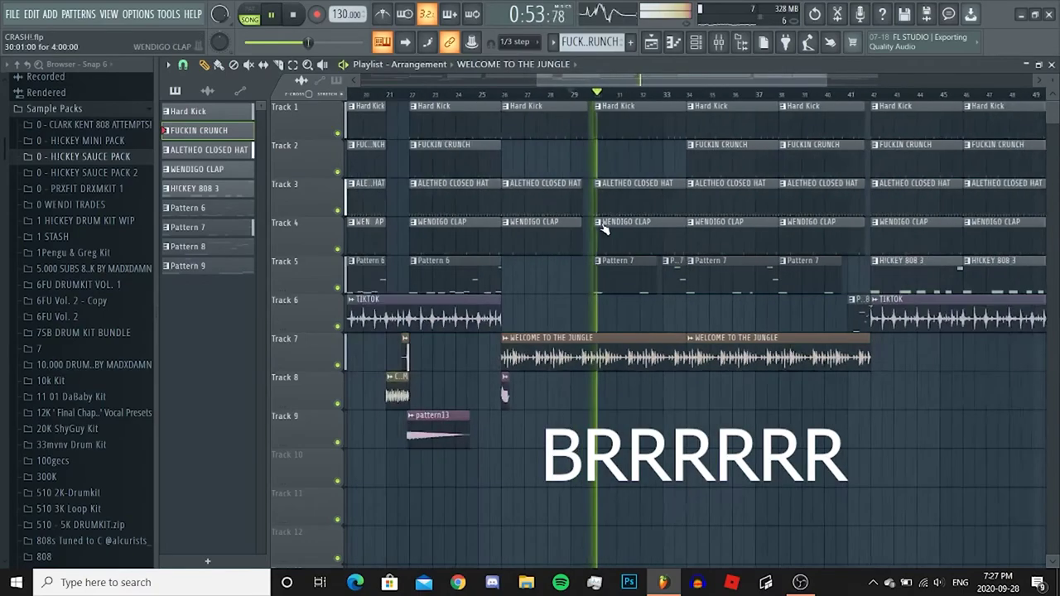
pyautogui.scroll(5, 663, 248)
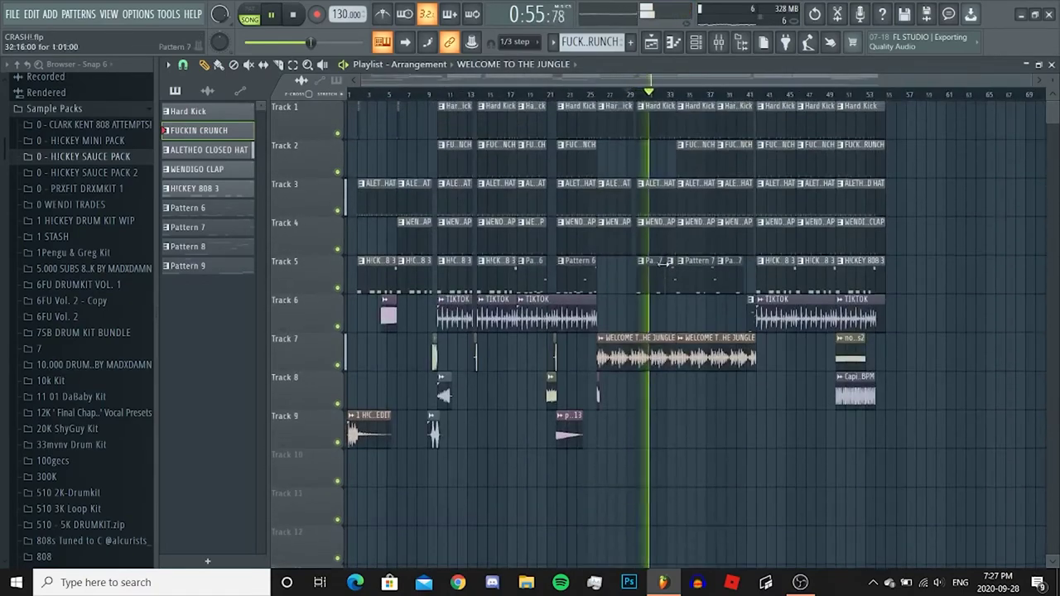
pyautogui.scroll(2, 725, 97)
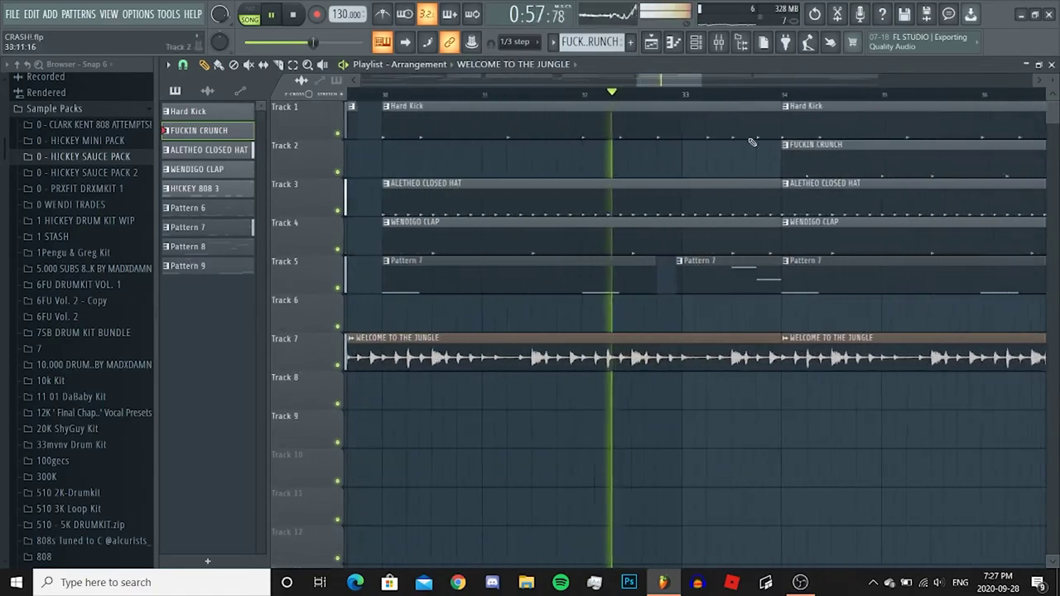
pyautogui.scroll(-5, 721, 149)
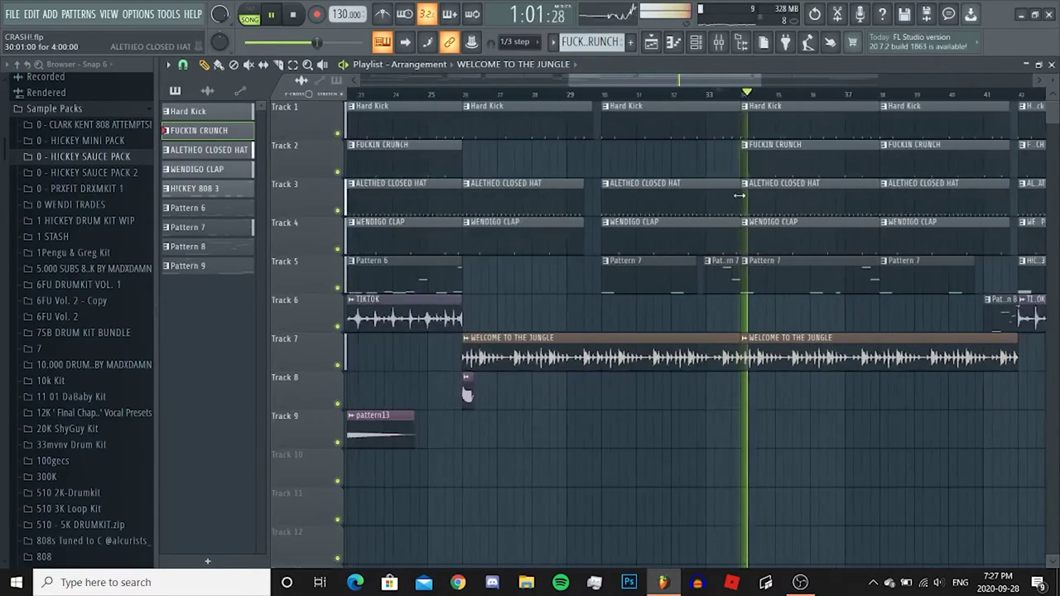
pyautogui.scroll(2, 647, 101)
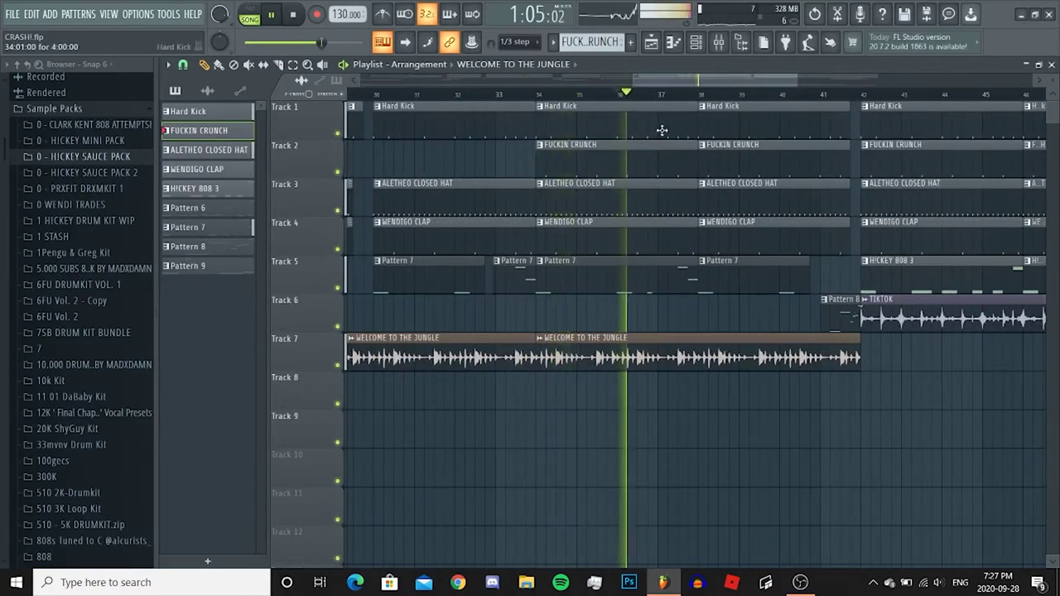
# Step: Let the arrangement play on through Pattern 8 at bar 41 into the TIKTOK section at bar 42
pyautogui.scroll(2, 700, 153)
pyautogui.scroll(1, 608, 97)
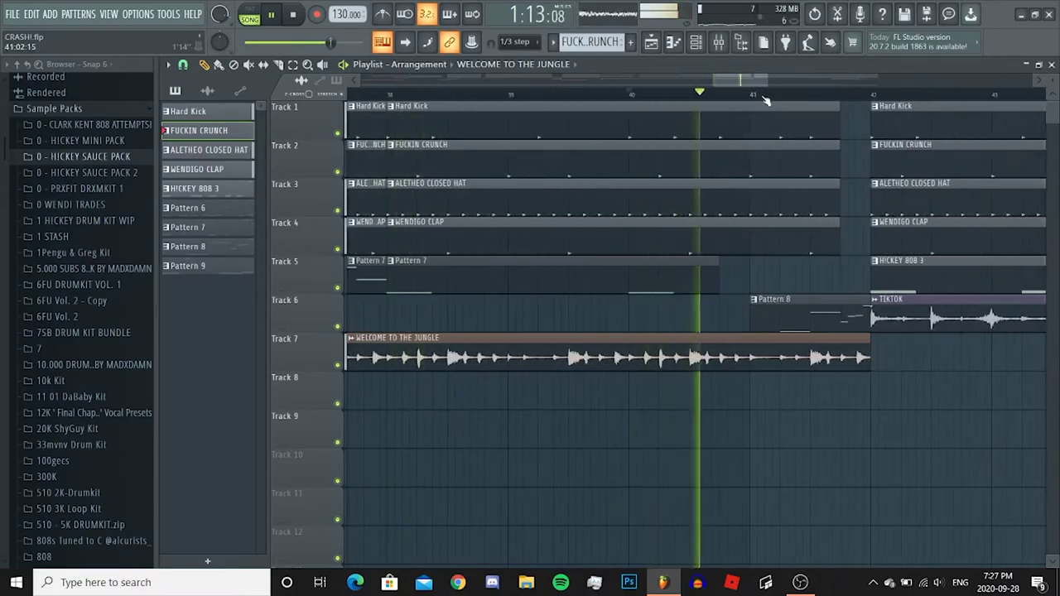
pyautogui.scroll(-1, 886, 177)
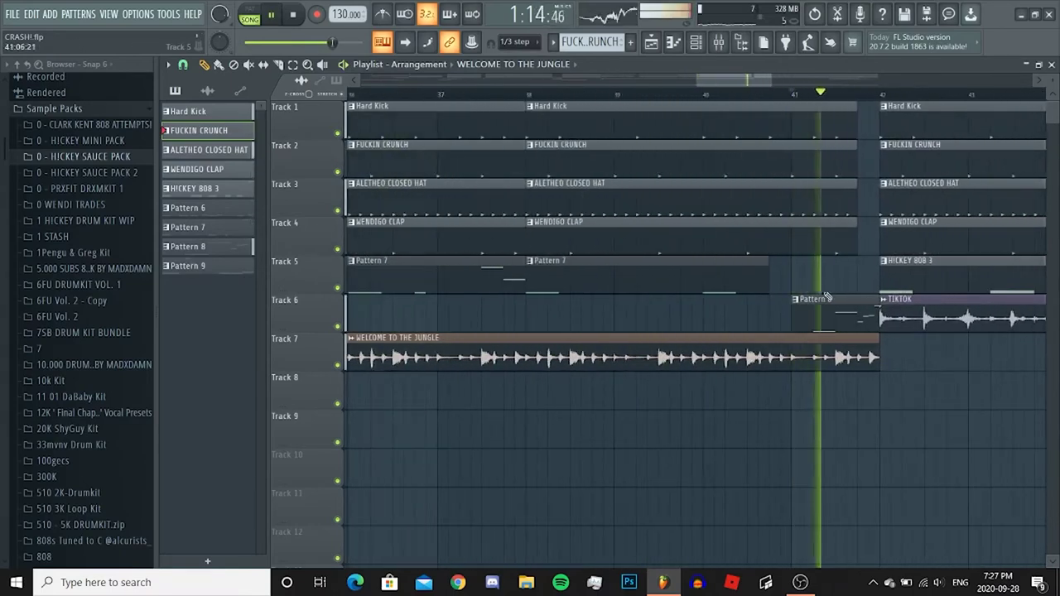
pyautogui.scroll(-4, 864, 237)
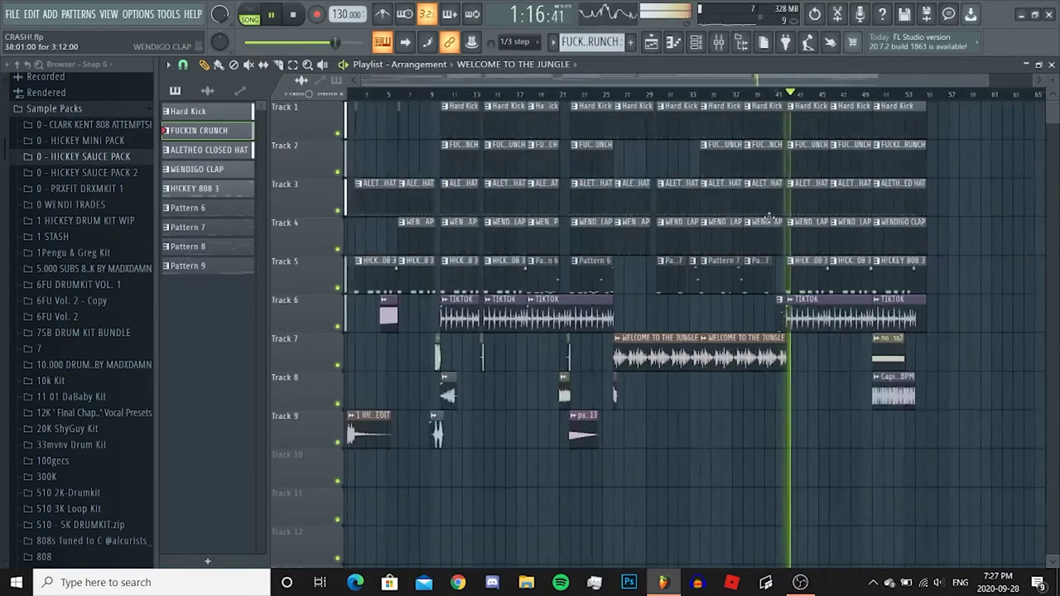
pyautogui.scroll(4, 796, 355)
# Step: Play the section from bar 50 with the noisegliss2 and Capital DK 2 - Live Loop 9 clips, and stop playback
pyautogui.press('space')
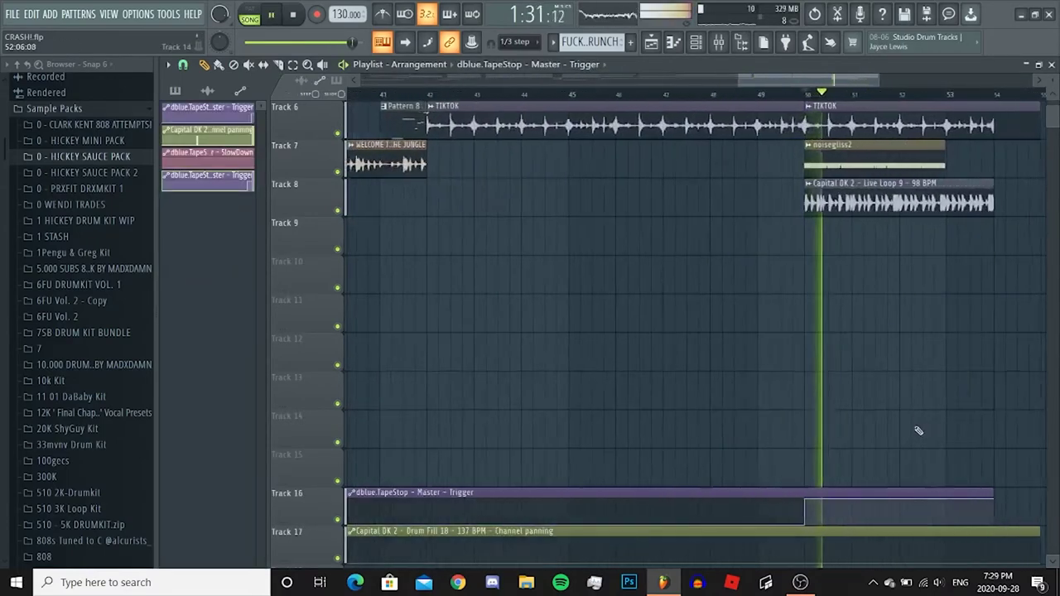
pyautogui.scroll(5, 907, 406)
pyautogui.scroll(4, 895, 375)
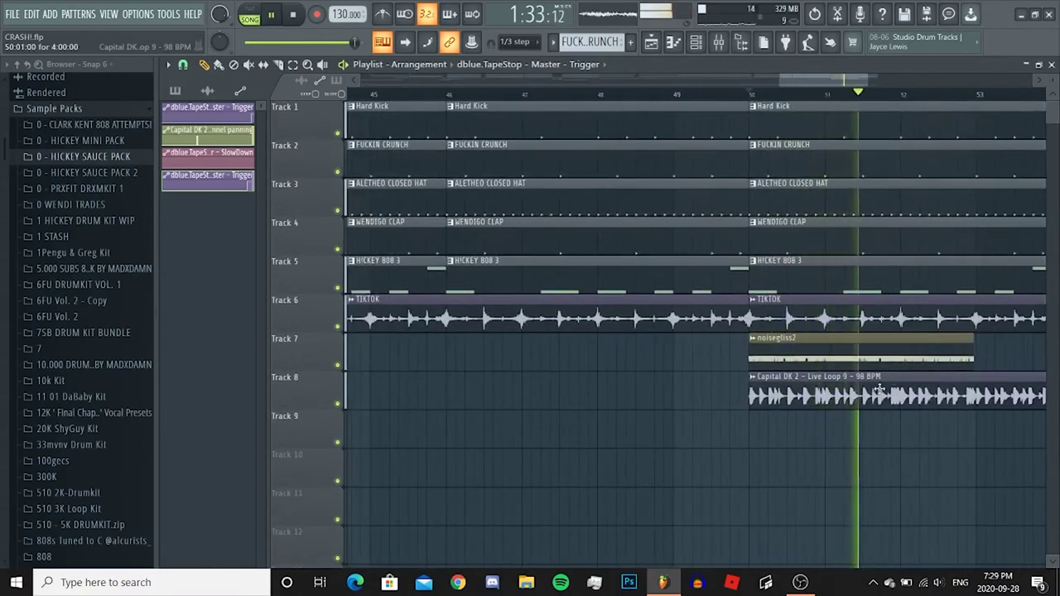
pyautogui.scroll(-5, 879, 389)
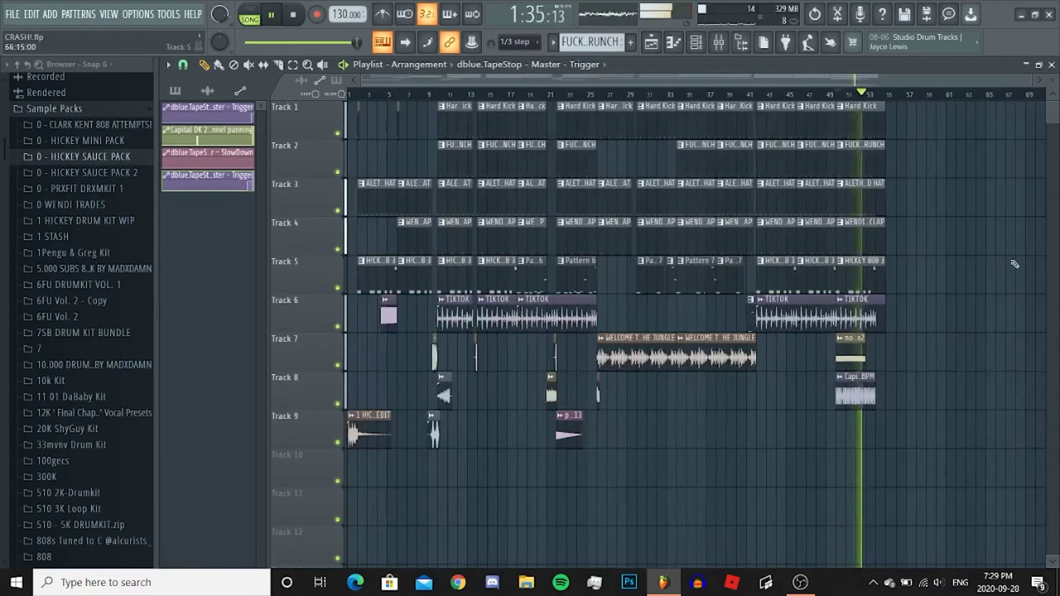
pyautogui.scroll(-5, 1014, 263)
pyautogui.press('space')
# Step: Undo the most recent playlist clip and automation edits to the dblue.TapeStop automation clips
pyautogui.hotkey('ctrl', 'alt', 'z')
pyautogui.hotkey('ctrl', 'alt', 'z')
pyautogui.hotkey('ctrl', 'alt', 'z')
pyautogui.hotkey('ctrl', 'alt', 'z')
pyautogui.hotkey('ctrl', 'alt', 'z')
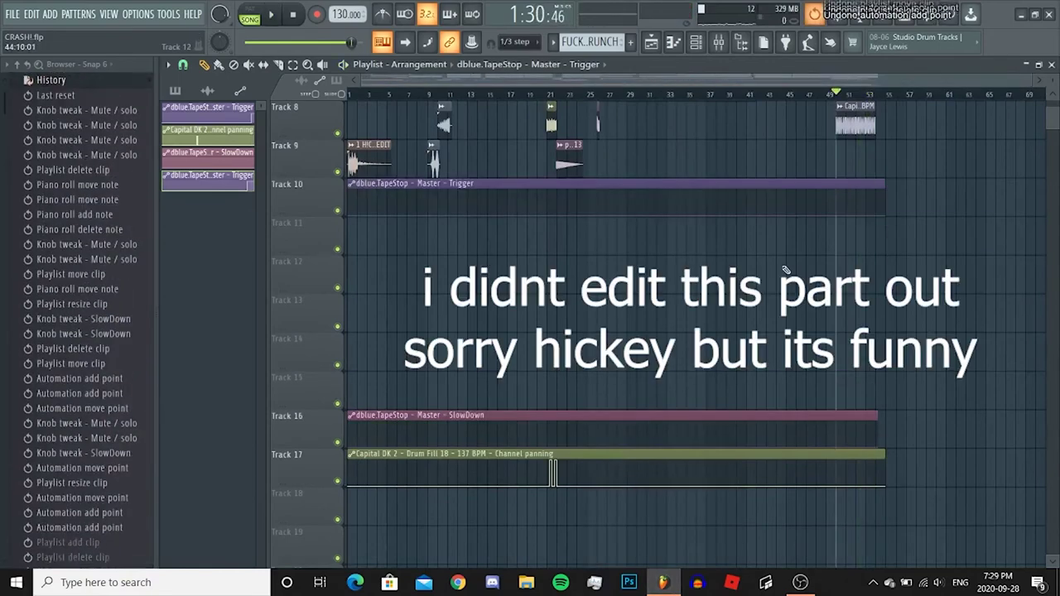
# Step: Undo further back through the SlowDown knob tweaks, playlist clip changes and piano roll note additions
pyautogui.hotkey('ctrl', 'z')
pyautogui.hotkey('ctrl', 'z')
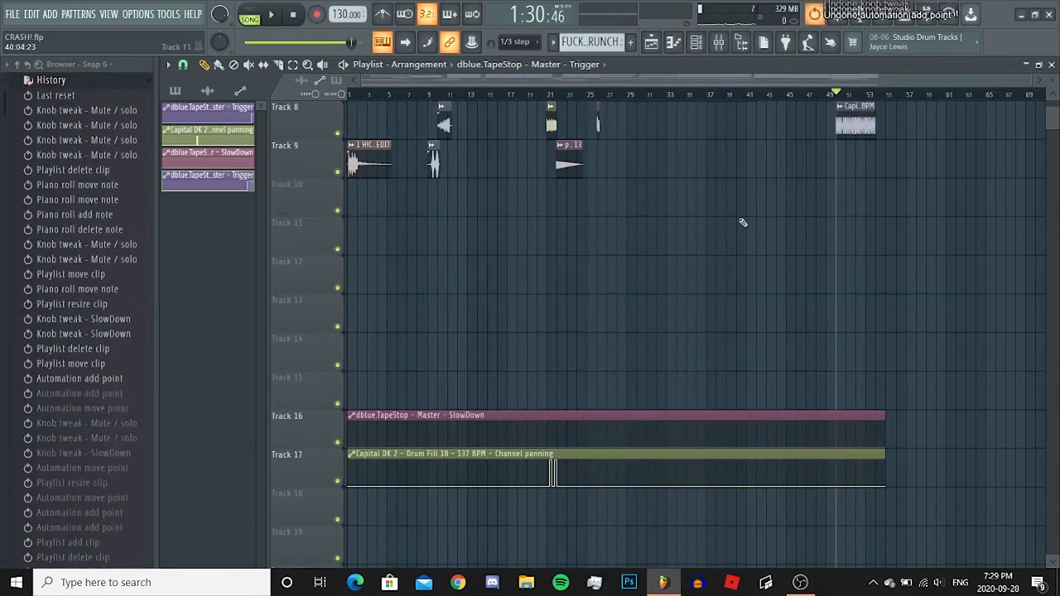
pyautogui.hotkey('ctrl', 'z')
pyautogui.hotkey('ctrl', 'z')
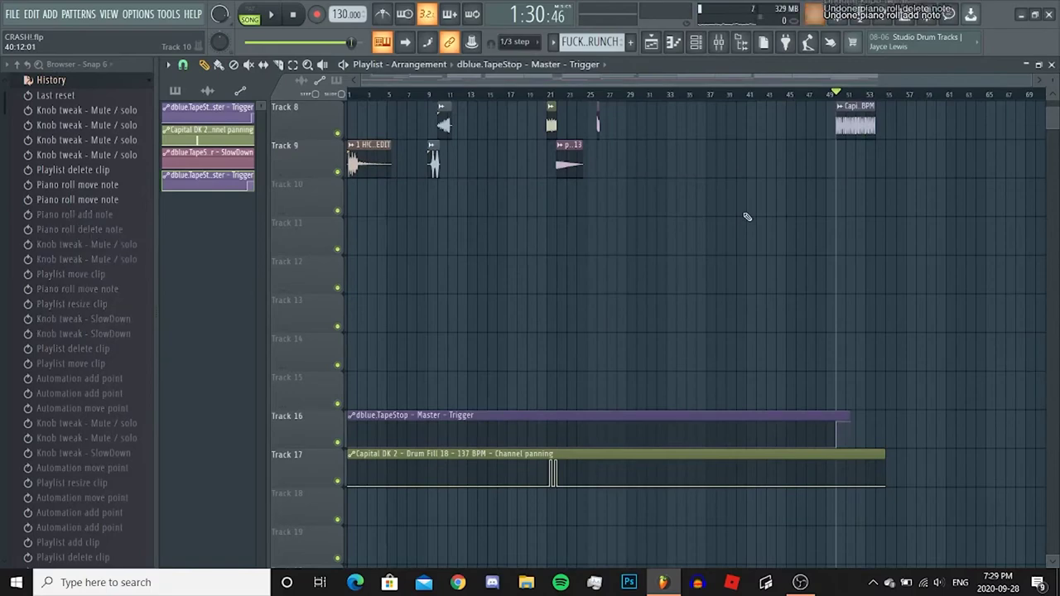
# Step: Undo the deletion of the CRASH! VOCALS clips and play the song from its opening bars
pyautogui.hotkey('ctrl', 'z')
pyautogui.scroll(2, 359, 130)
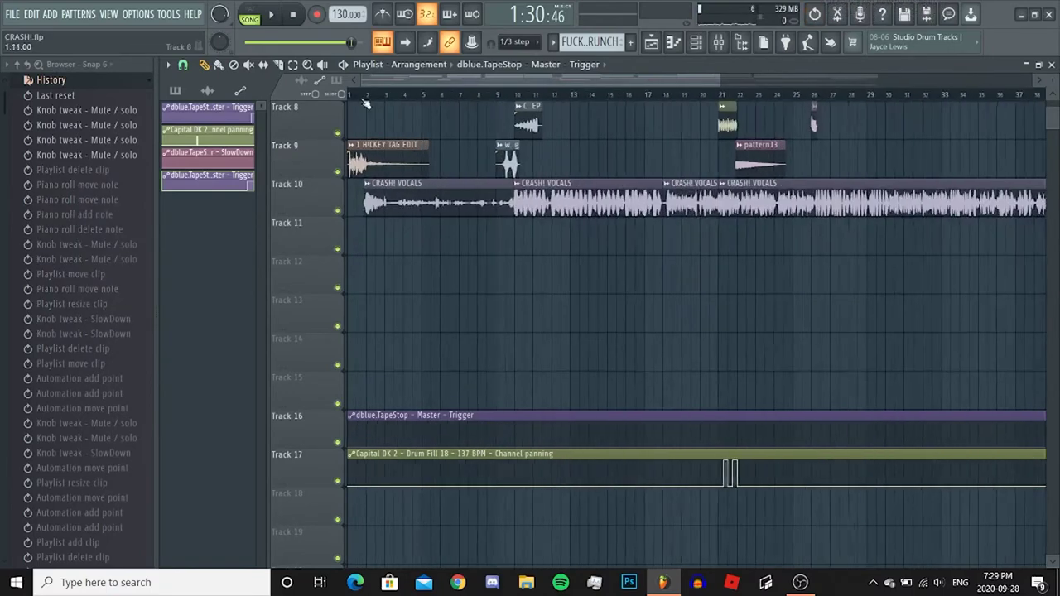
pyautogui.scroll(3, 364, 104)
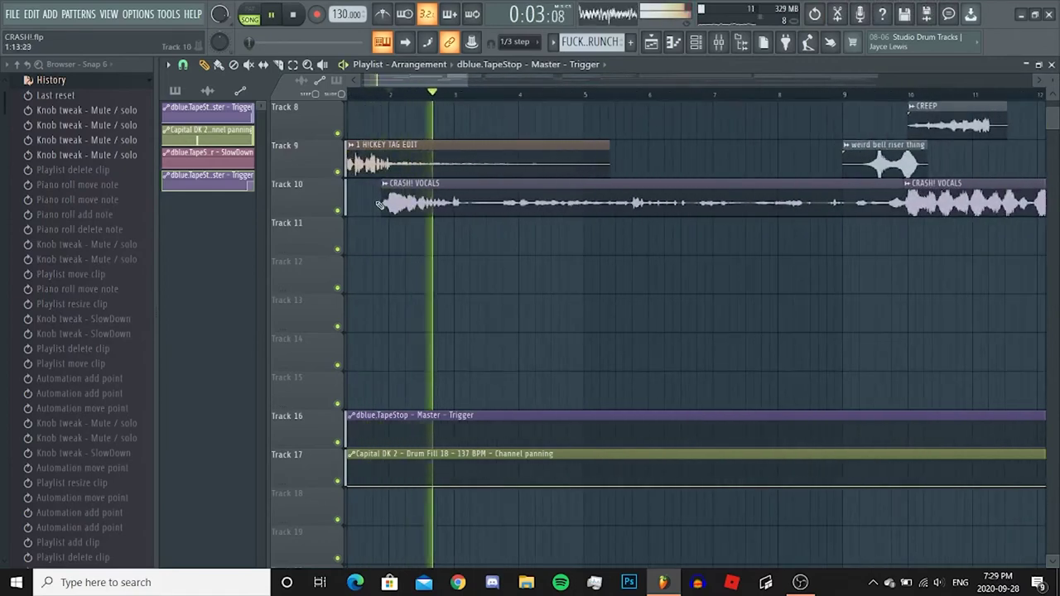
# Step: Audition the CRASH! VOCALS clips around bar 10 and near bar 41
pyautogui.scroll(-1, 784, 91)
pyautogui.click(762, 93)
pyautogui.scroll(-1, 764, 92)
pyautogui.scroll(-3, 770, 206)
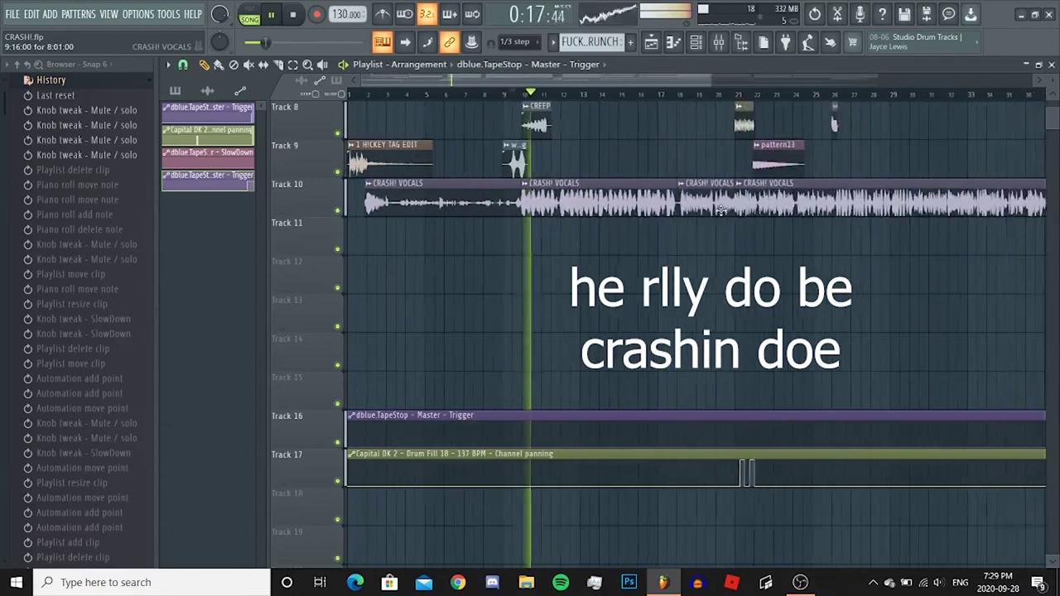
pyautogui.click(771, 94)
pyautogui.scroll(3, 840, 156)
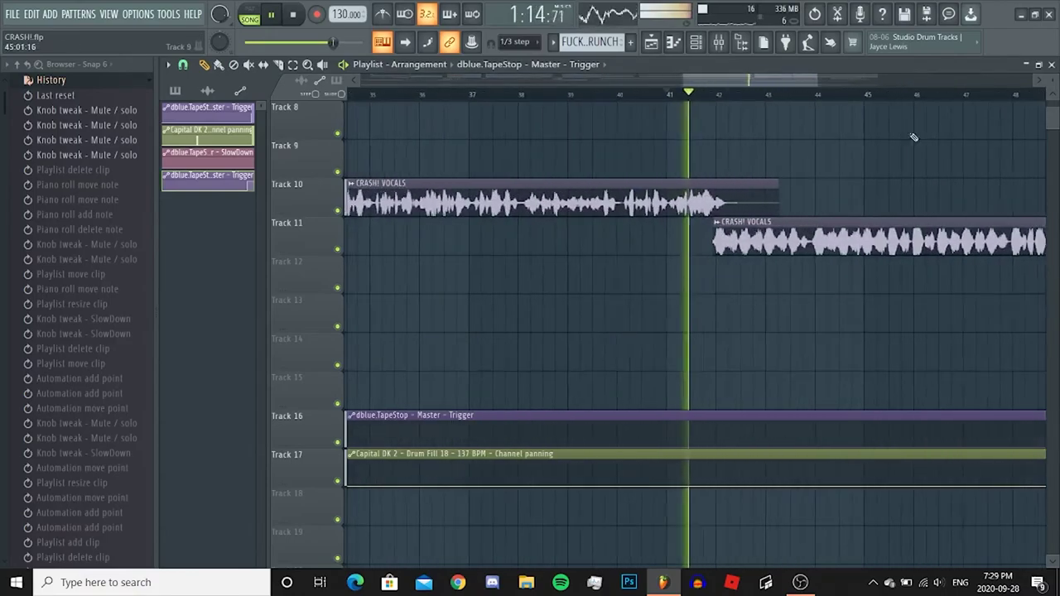
# Step: Play the closing CRASH! VOCALS clip from bar 50 together with the Capital DK 2 - Live Loop 9 clip
pyautogui.scroll(-3, 798, 163)
pyautogui.scroll(3, 797, 163)
pyautogui.click(917, 93)
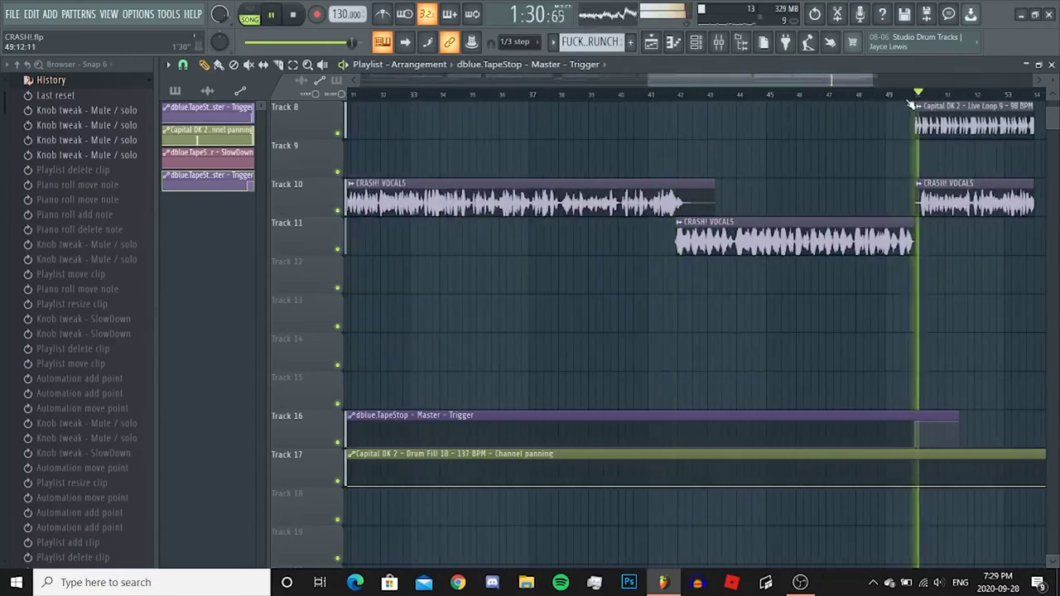
pyautogui.scroll(-2, 820, 277)
pyautogui.scroll(2, 871, 333)
pyautogui.scroll(2, 871, 333)
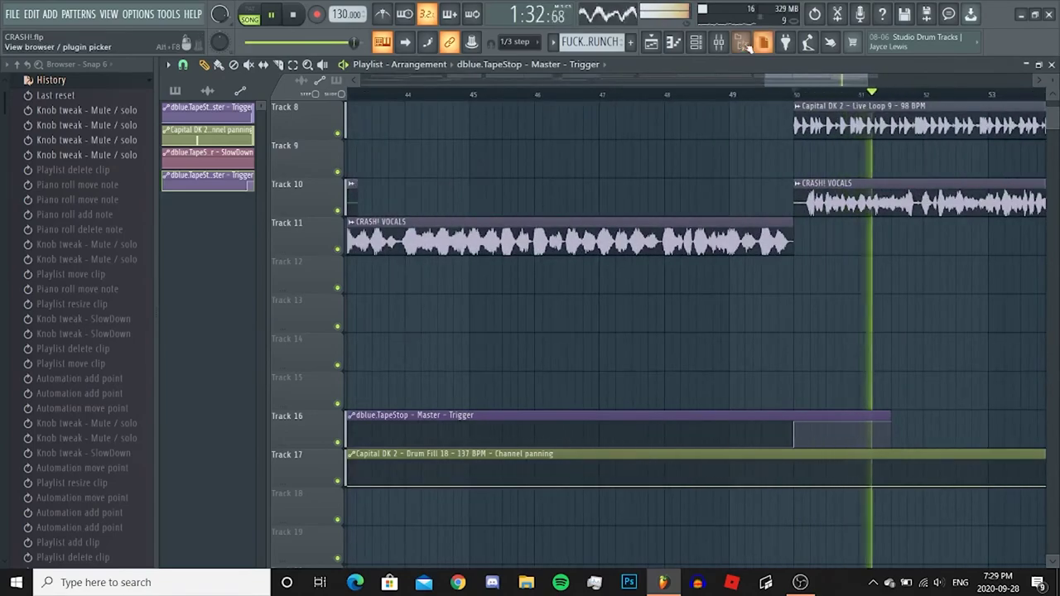
# Step: Check the Master track's levels and effects in the mixer, return to the playlist and stop playback
pyautogui.click(717, 44)
pyautogui.click(717, 43)
pyautogui.click(717, 43)
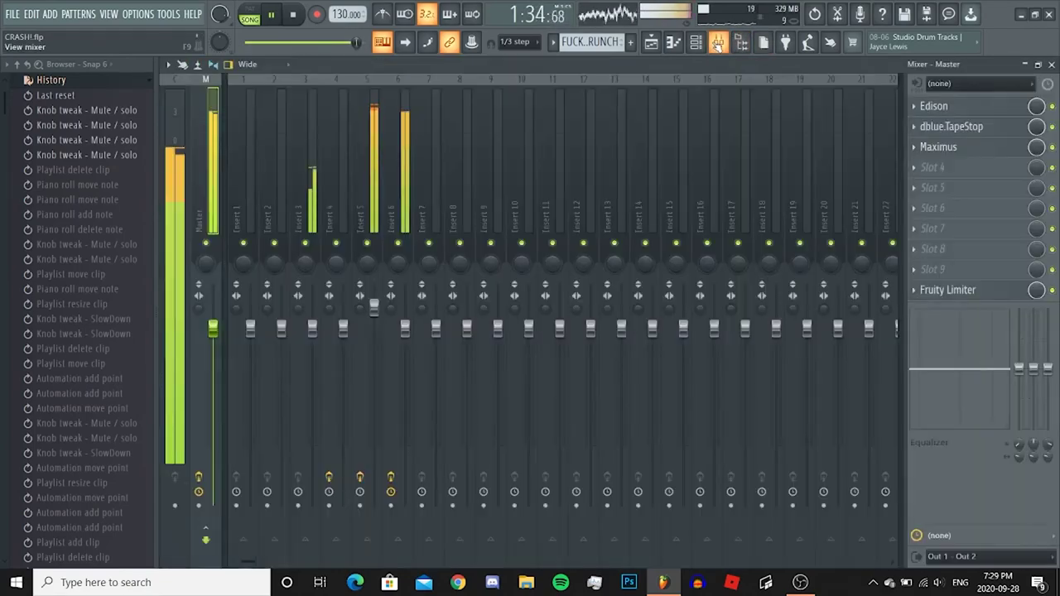
pyautogui.click(717, 43)
pyautogui.scroll(-5, 785, 257)
pyautogui.press('space')
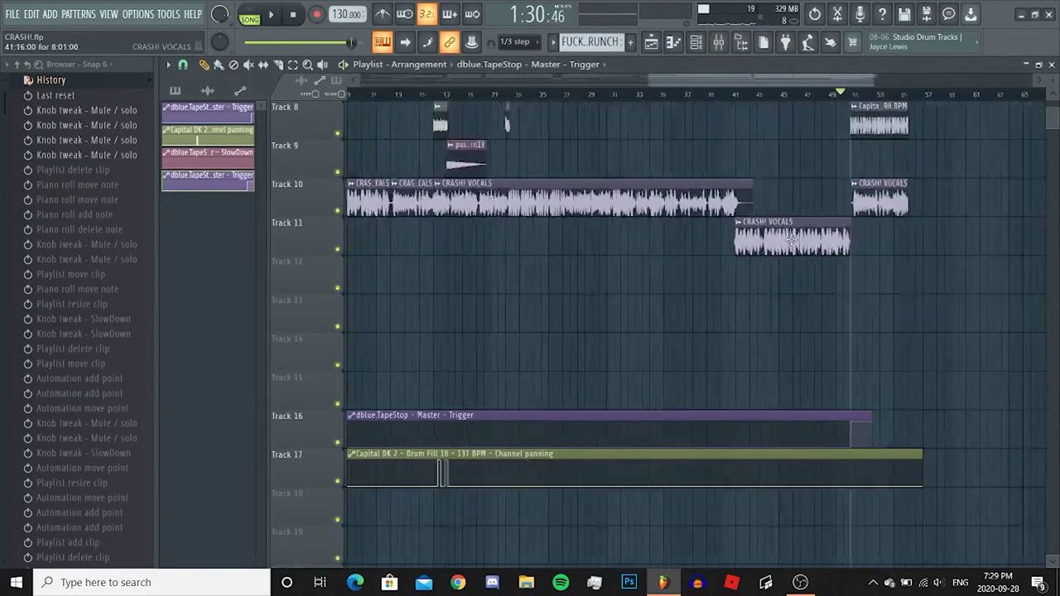
# Step: Show the whole arrangement from Track 1 and move the song position to about bar 4
pyautogui.scroll(3, 580, 239)
pyautogui.scroll(4, 528, 239)
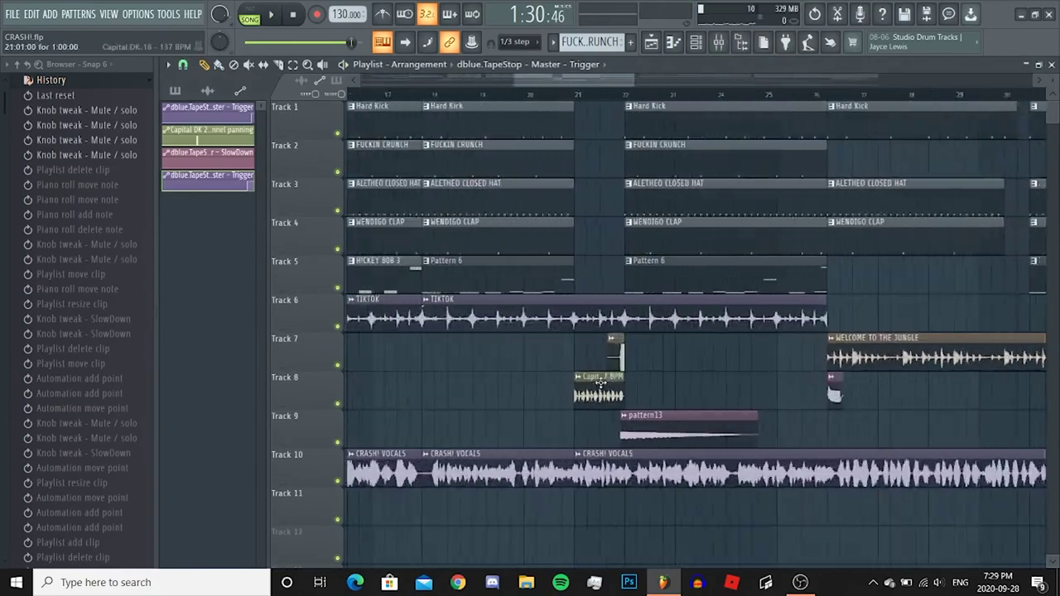
pyautogui.moveTo(421, 99); pyautogui.dragTo(554, 142)
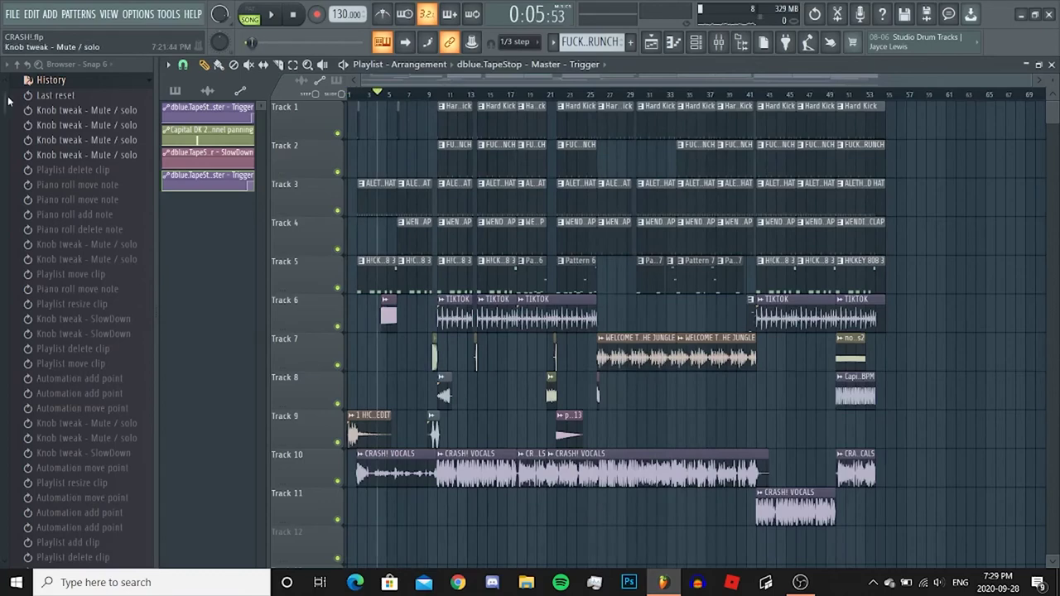
# Step: Collapse the History list and expand the 0 - HICKEY SAUCE PACK 2 folder with its 808S samples under Sample Packs
pyautogui.click(108, 81)
pyautogui.scroll(-4, 99, 125)
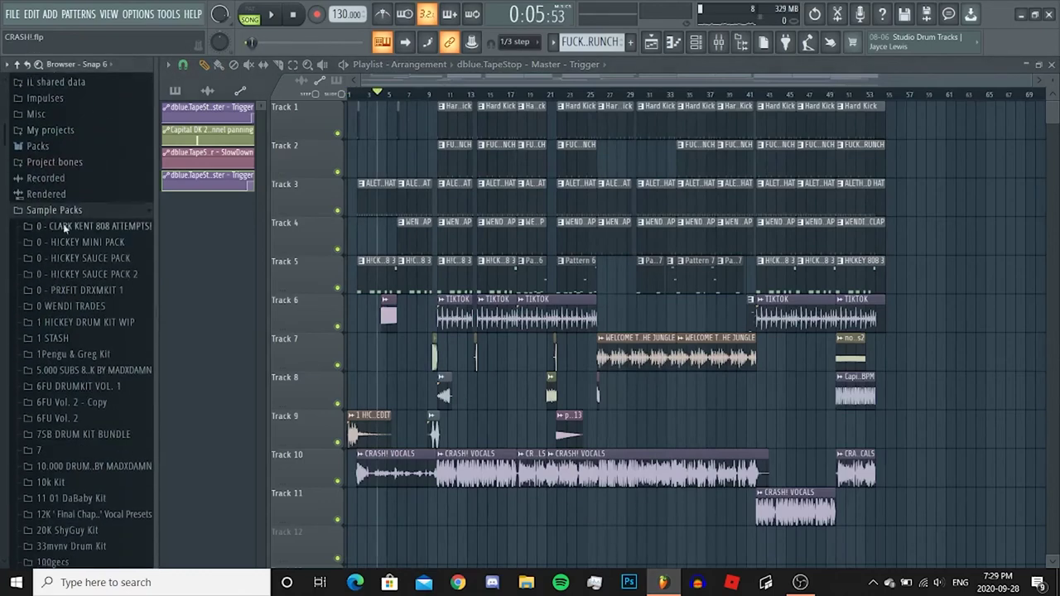
pyautogui.click(68, 274)
pyautogui.click(73, 288)
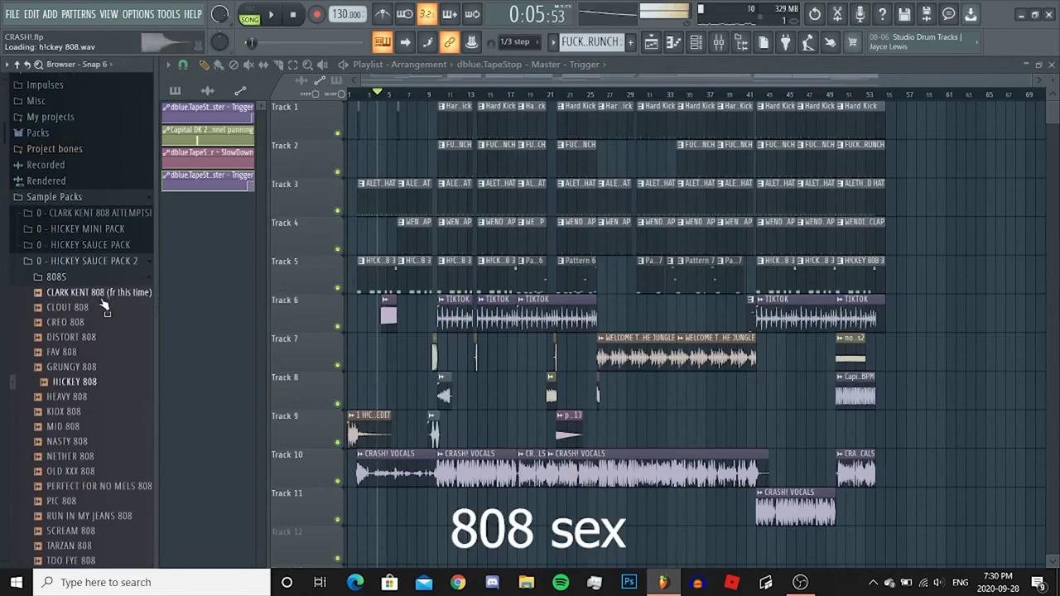
# Step: Audition the 808 samples from HEAVY 808 through SCREAM 808, and collapse the 808S folder
pyautogui.press('Down')
pyautogui.press('Down')
pyautogui.press('Down')
pyautogui.press('Down')
pyautogui.press('Down')
pyautogui.press('Down')
pyautogui.press('Down')
pyautogui.press('Down')
pyautogui.press('Down')
pyautogui.press('Down')
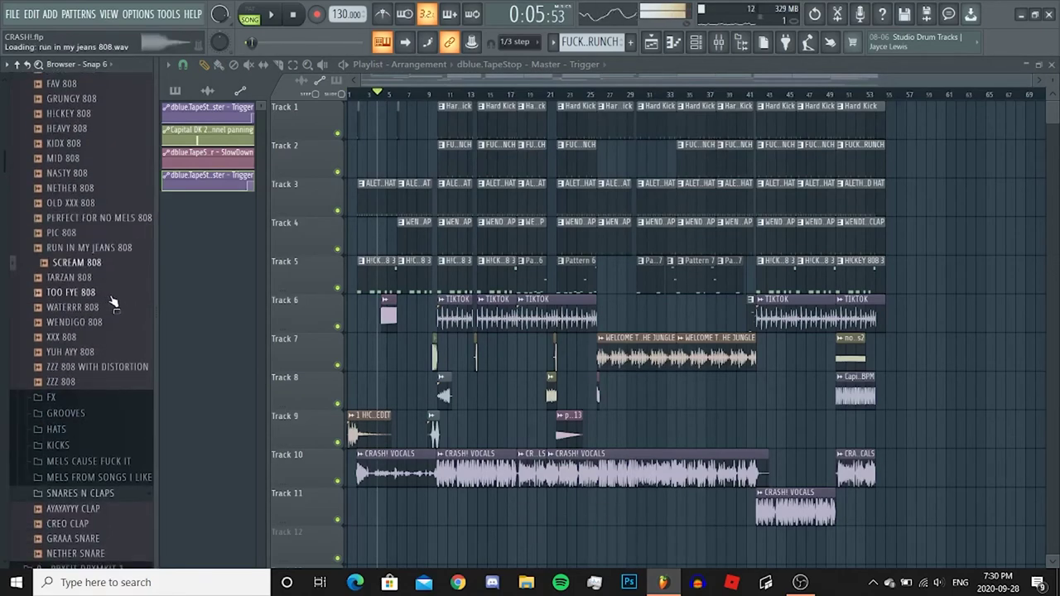
pyautogui.scroll(10, 128, 308)
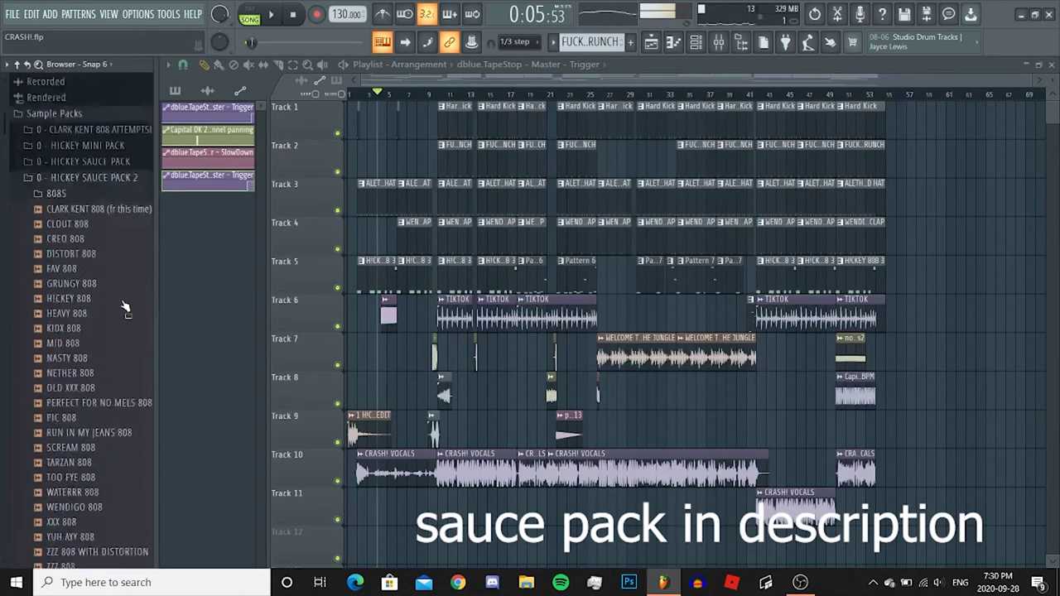
pyautogui.click(87, 457)
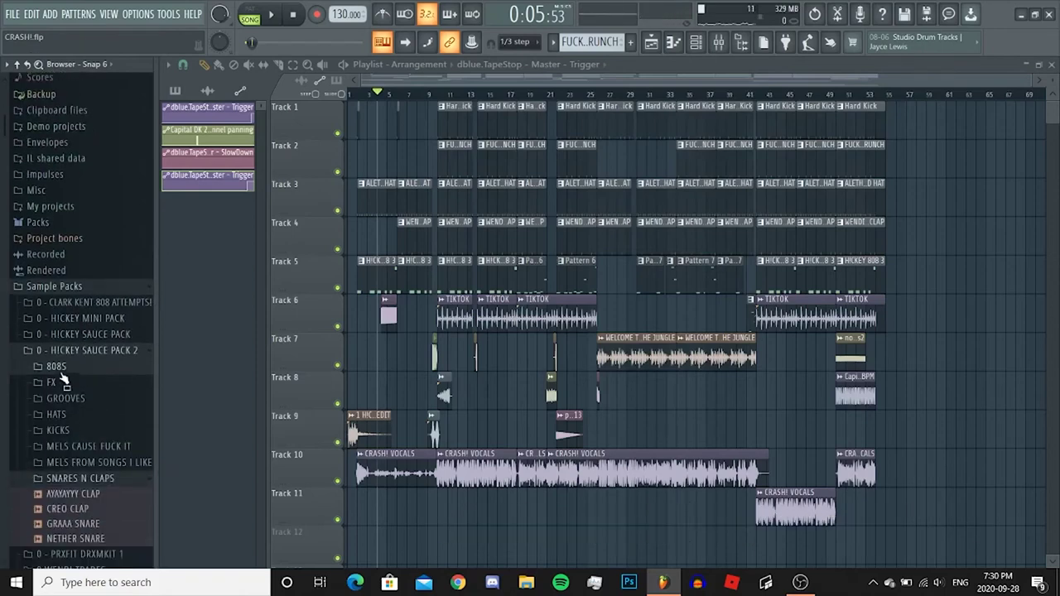
# Step: Expand the FX folder of the sauce pack, audition its effect samples one after another, and collapse it
pyautogui.click(80, 403)
pyautogui.click(93, 339)
pyautogui.press('Down')
pyautogui.press('Down')
pyautogui.press('Down')
pyautogui.press('Down')
pyautogui.press('Down')
pyautogui.press('Down')
pyautogui.press('Down')
pyautogui.press('Down')
pyautogui.press('Down')
pyautogui.press('Down')
pyautogui.press('Down')
pyautogui.press('Down')
pyautogui.press('Down')
pyautogui.press('Down')
pyautogui.press('Down')
pyautogui.press('Down')
pyautogui.scroll(4, 94, 348)
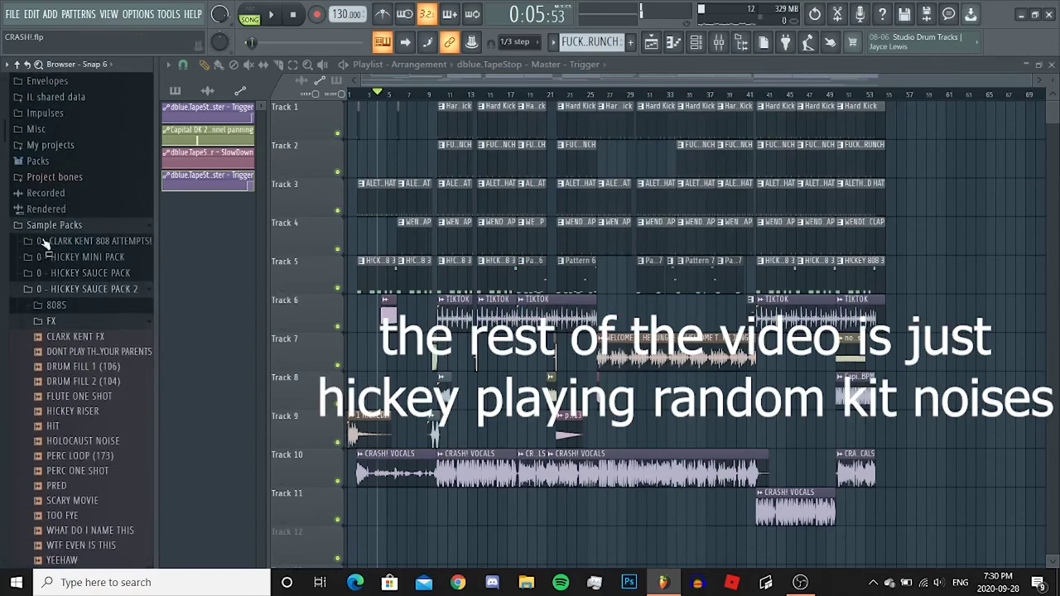
pyautogui.click(69, 323)
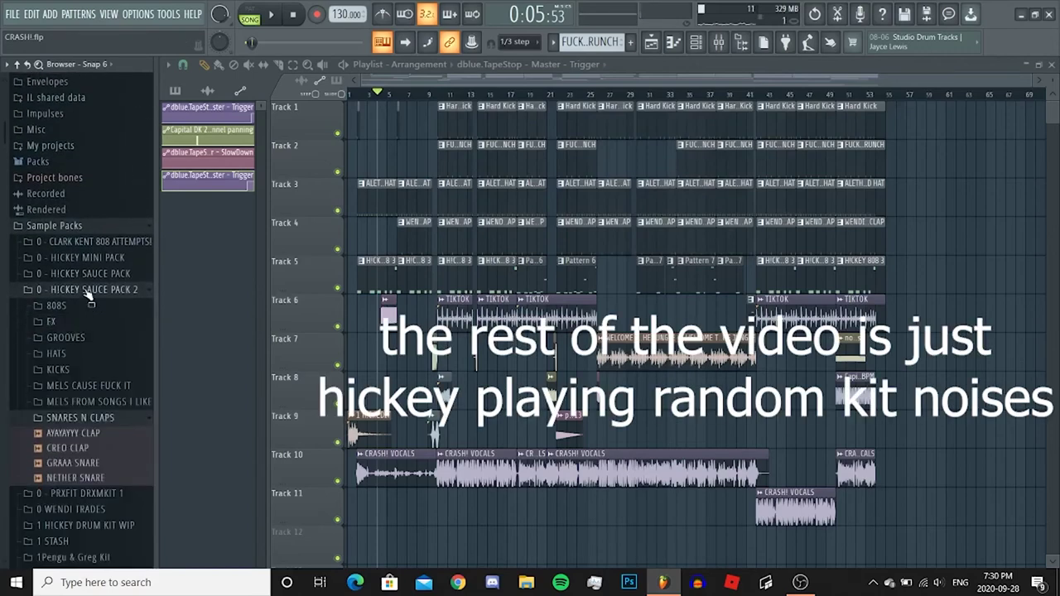
# Step: Audition KIDx HASH SLINING SLASHER and KIDx PERC MAN in the MELS FROM SONGS I LIKE folder, and collapse the folder
pyautogui.click(87, 419)
pyautogui.click(92, 404)
pyautogui.click(90, 420)
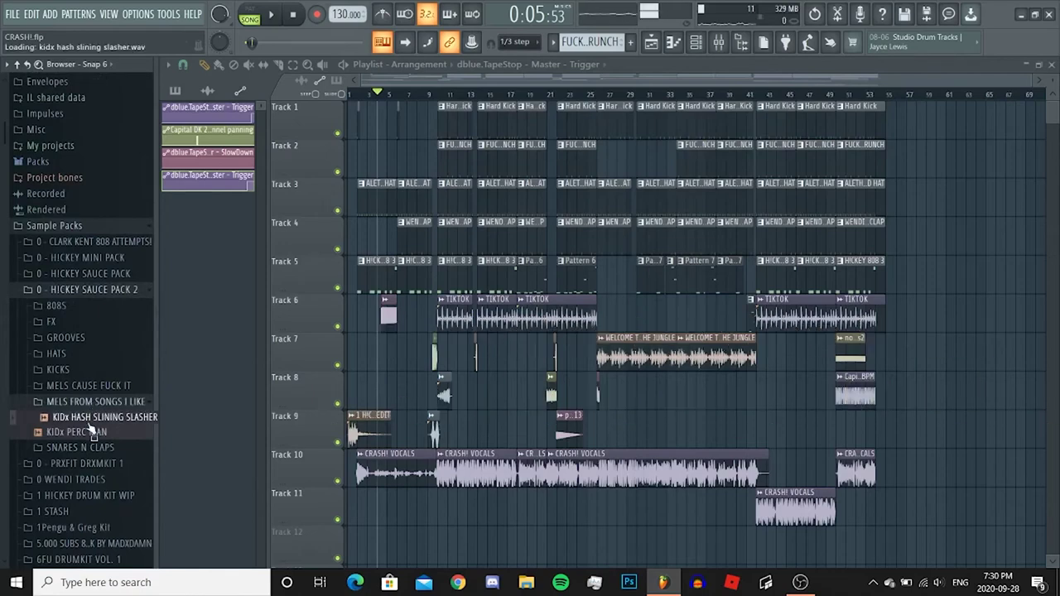
pyautogui.click(104, 431)
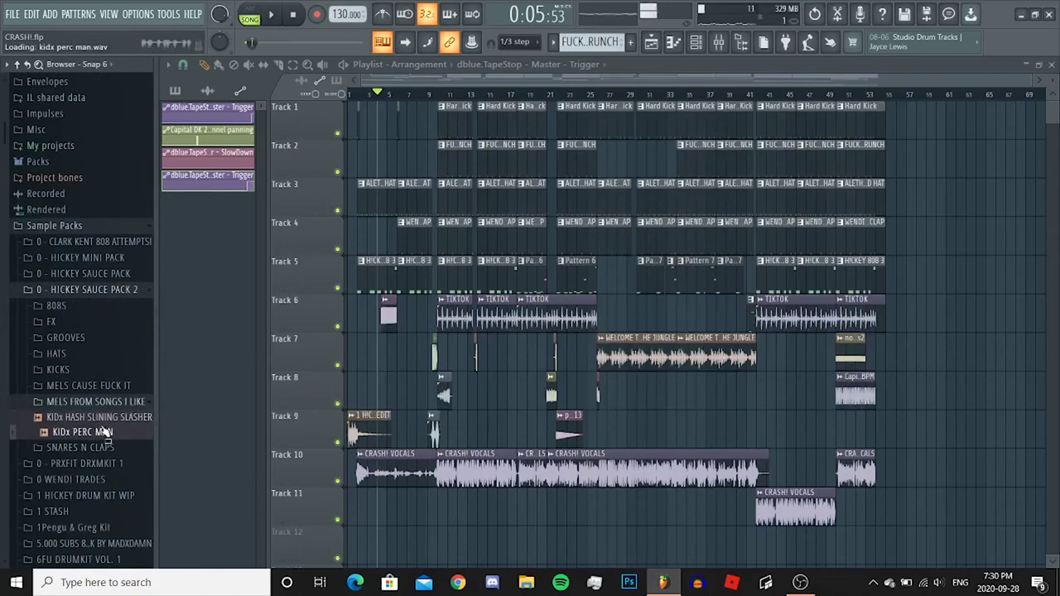
pyautogui.click(105, 403)
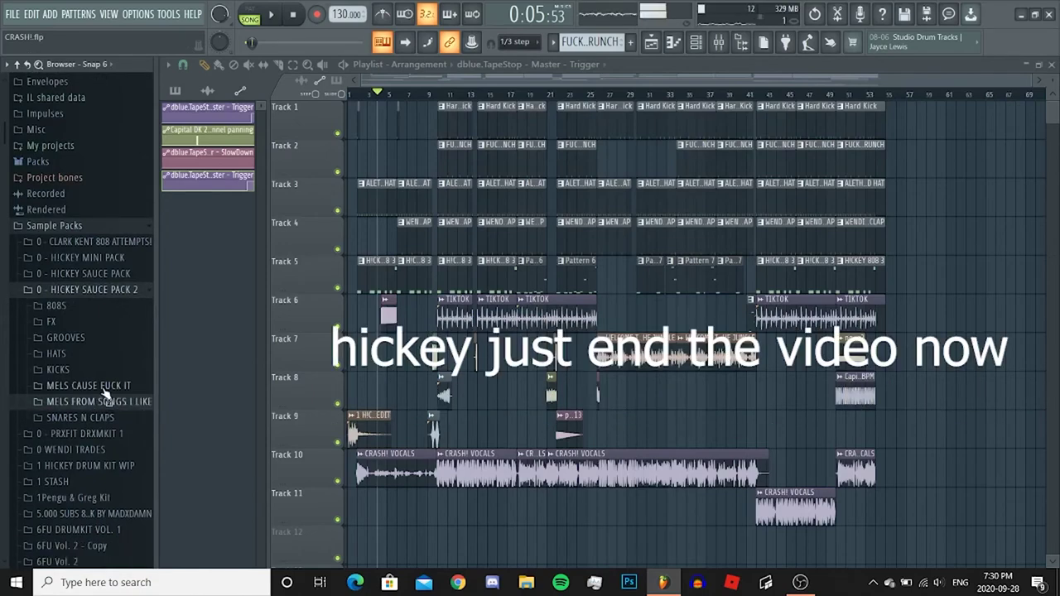
# Step: Audition the two RINGDING loops in the OTHER folder under MELS CAUSE FUCK IT, and collapse OTHER
pyautogui.click(99, 385)
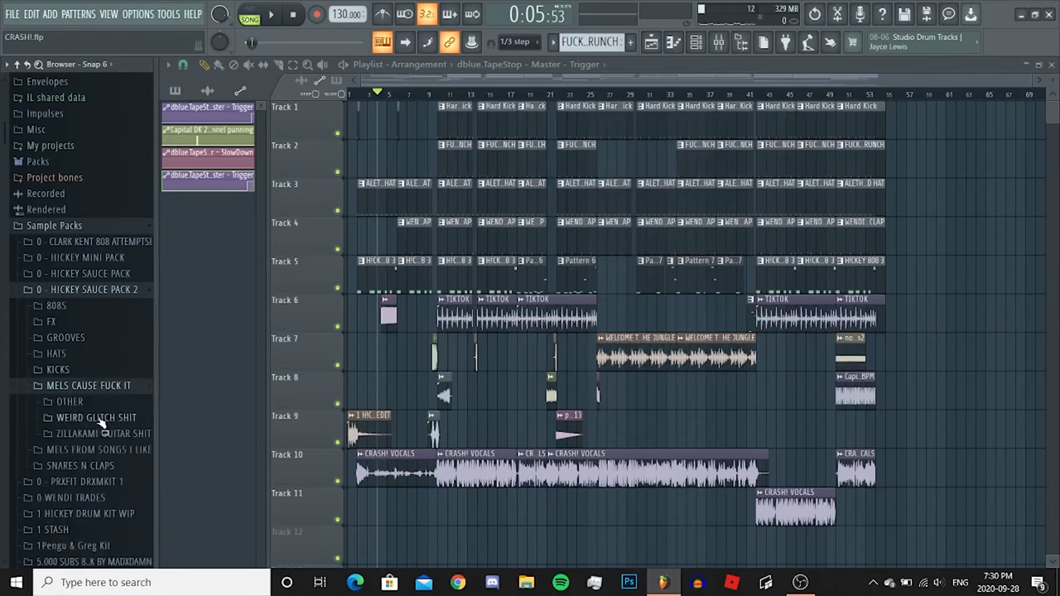
pyautogui.click(101, 402)
pyautogui.click(102, 418)
pyautogui.click(101, 431)
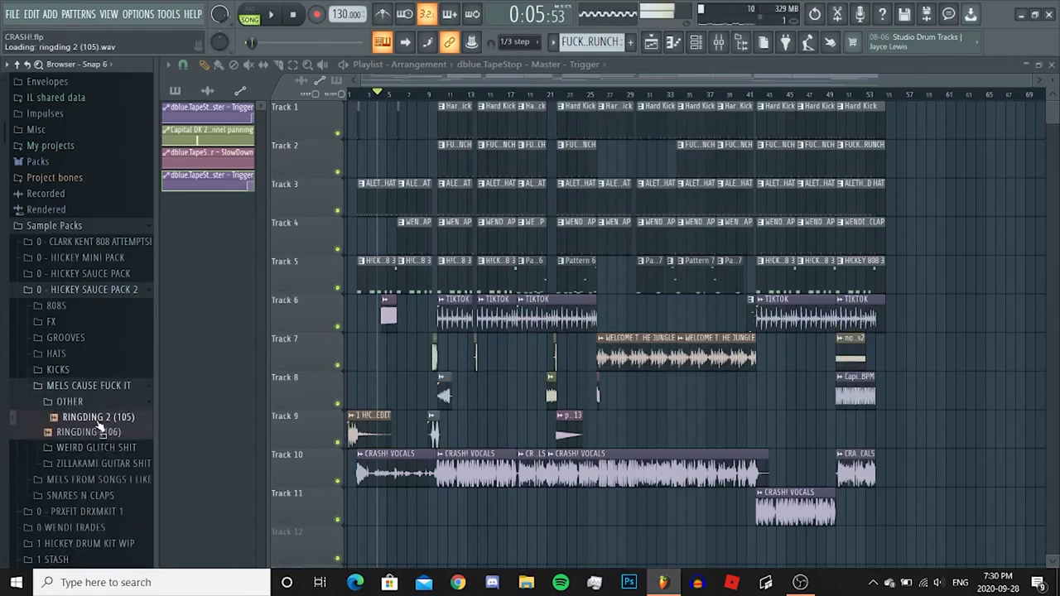
pyautogui.click(99, 403)
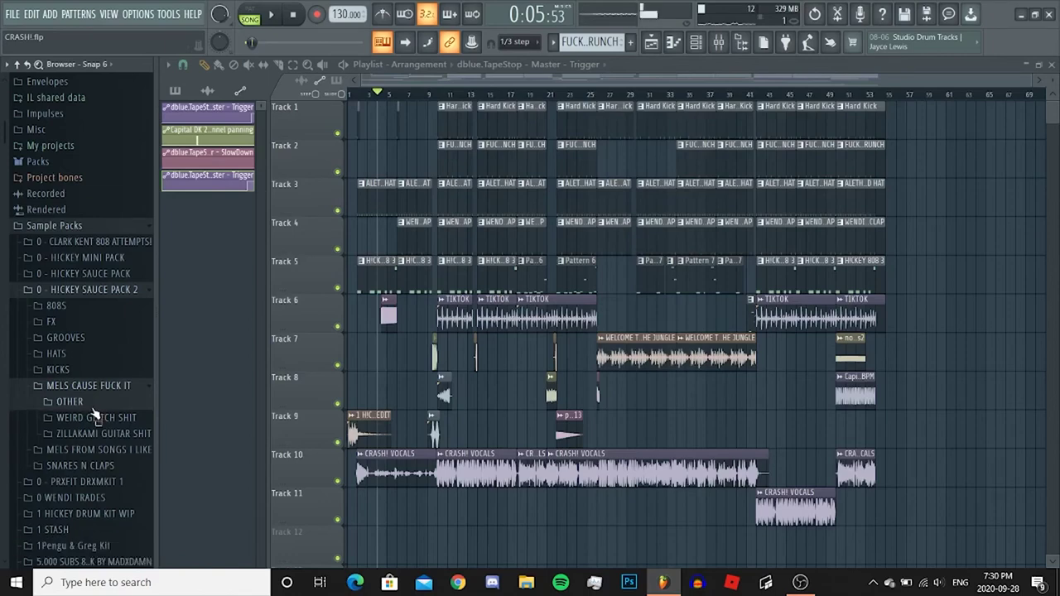
# Step: Audition SHADUS (130) and WORD (120) in the WEIRD GLITCH SHIT folder, and collapse the folder
pyautogui.scroll(-4, 100, 402)
pyautogui.click(96, 241)
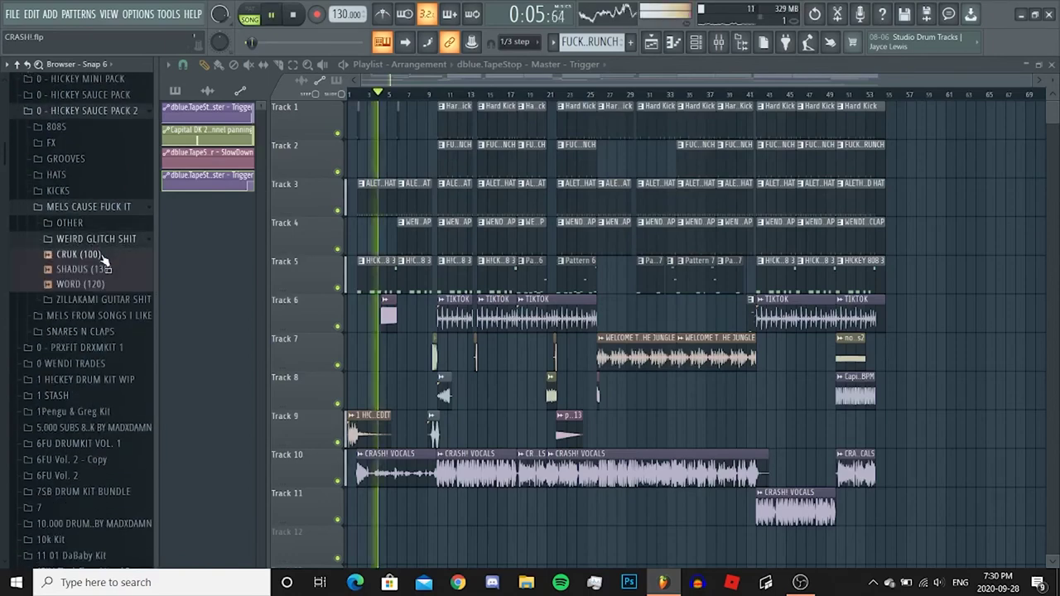
pyautogui.click(103, 270)
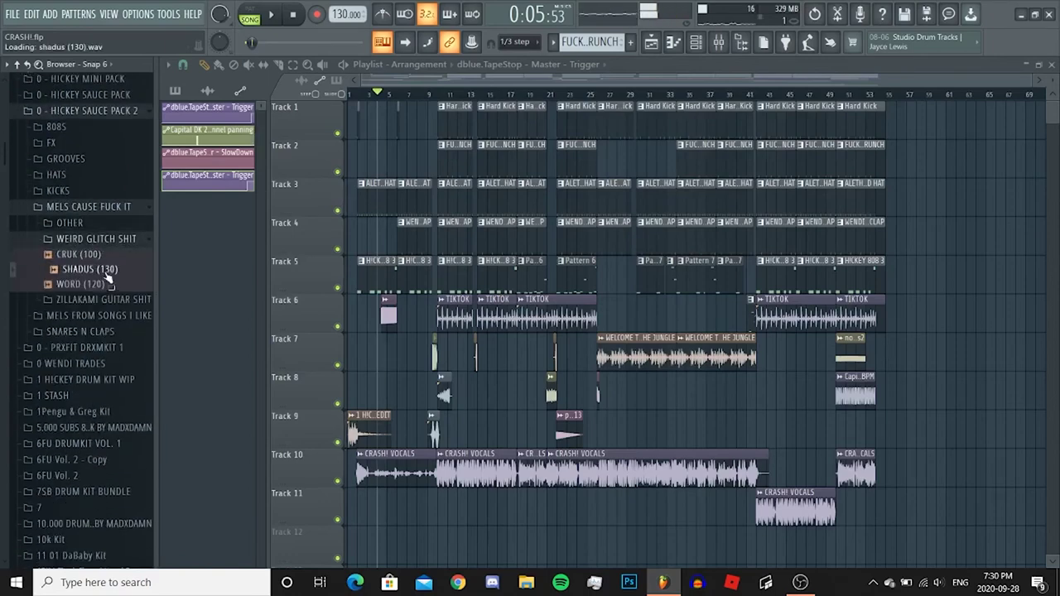
pyautogui.click(105, 285)
pyautogui.click(107, 240)
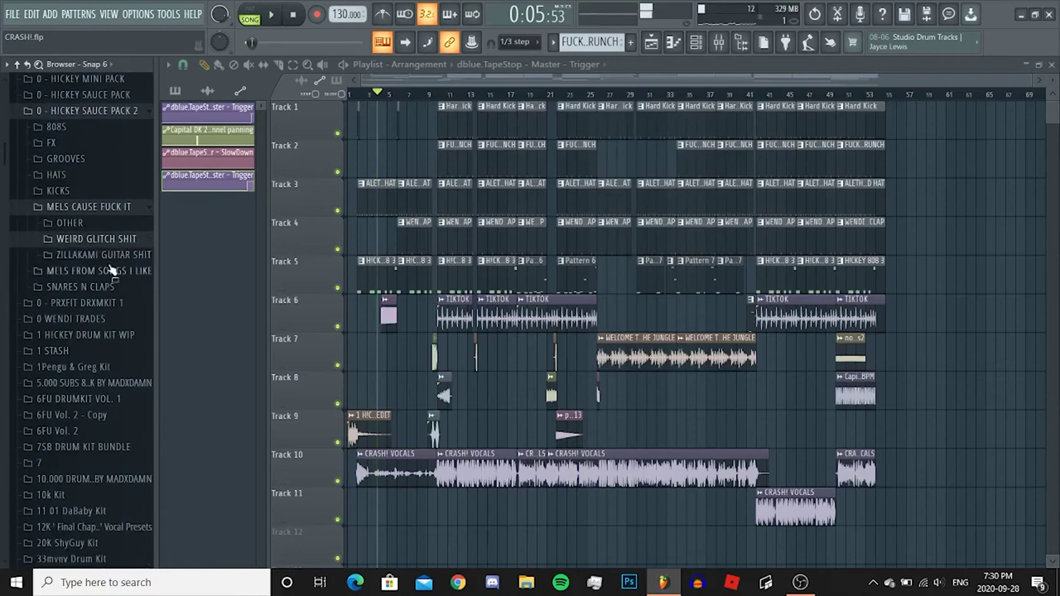
# Step: Audition the ZILLAKAMI GUITAR SHIT loops from 1 (153) through 4 (162)
pyautogui.click(105, 255)
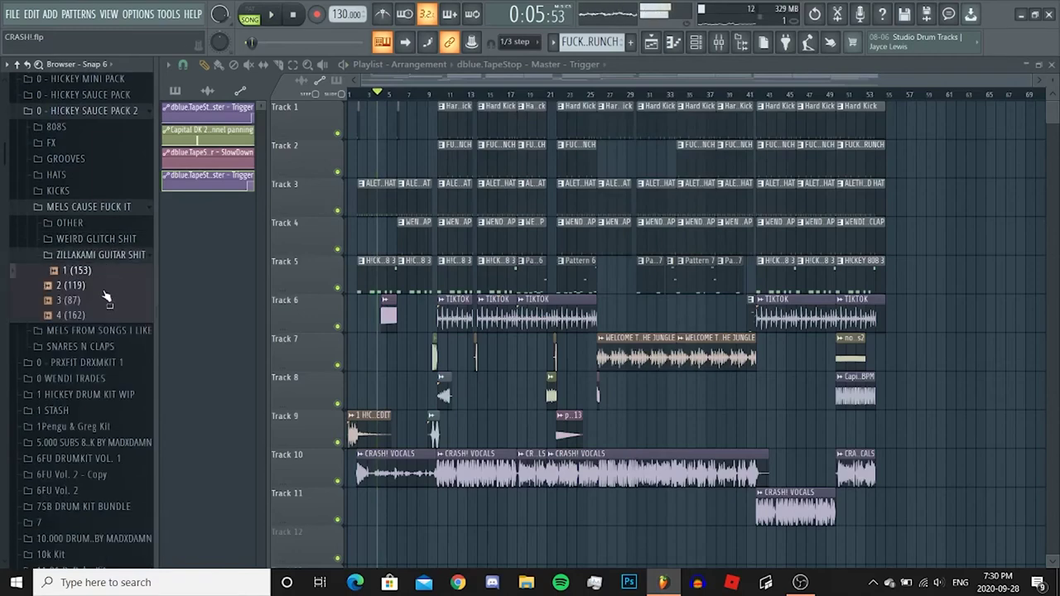
pyautogui.click(98, 286)
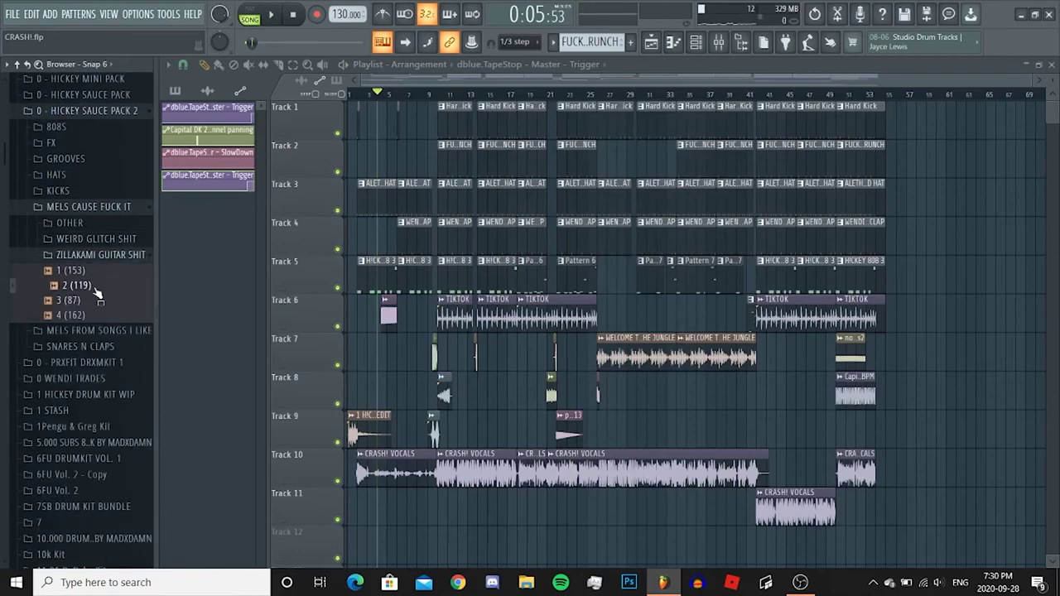
pyautogui.click(97, 292)
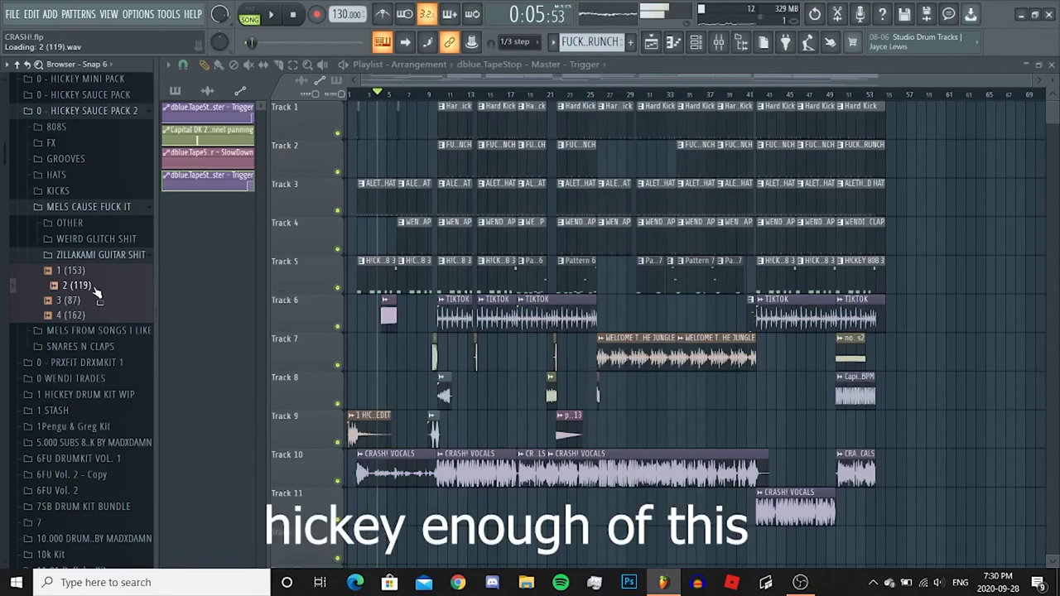
pyautogui.click(96, 301)
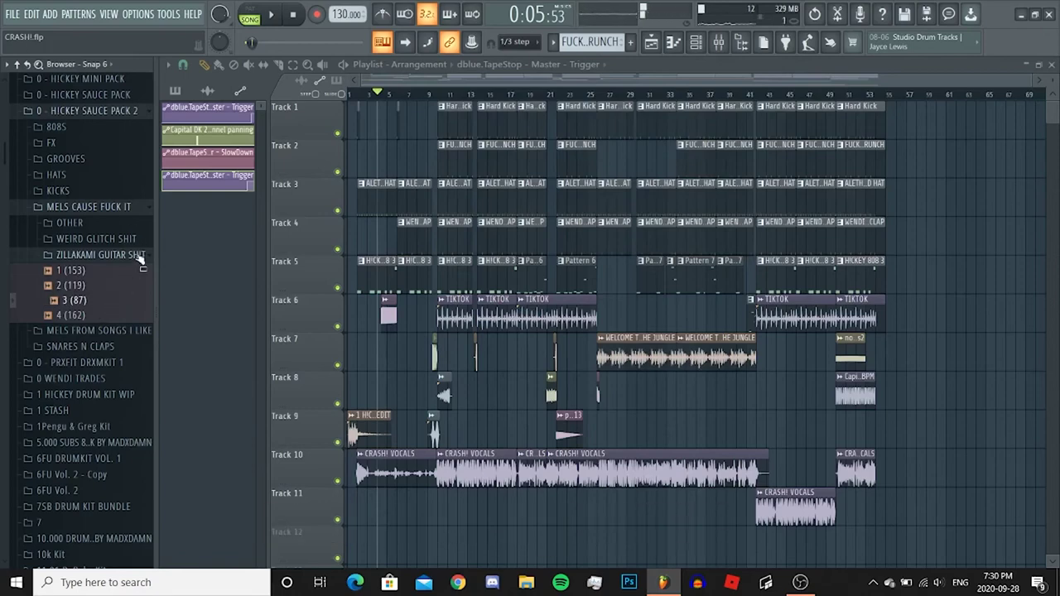
pyautogui.click(89, 317)
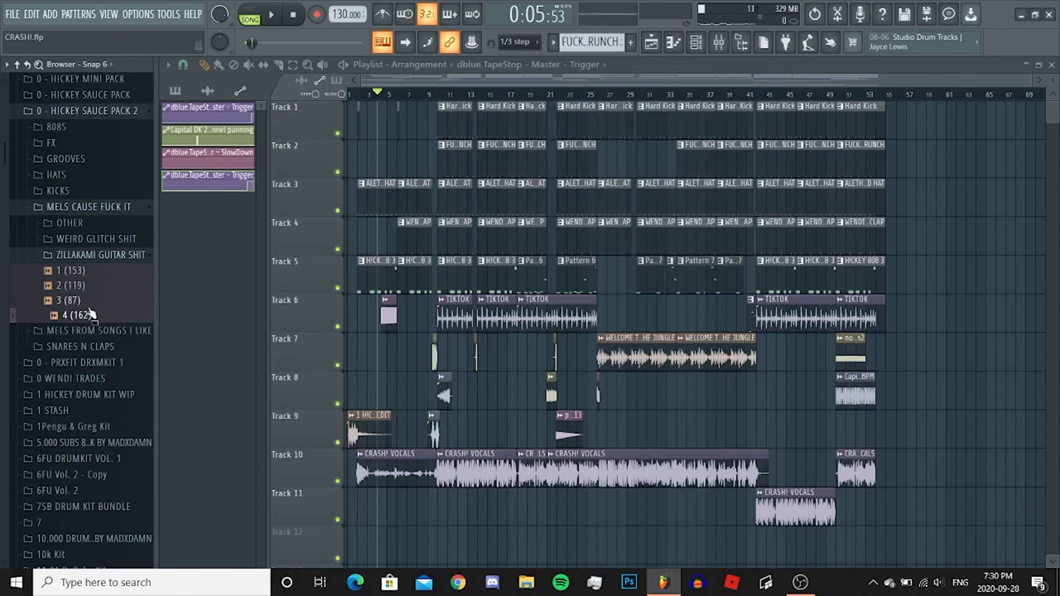
# Step: Collapse the 0 - HICKEY SAUCE PACK 2 folder, reset the song position to the start, and switch to OBS
pyautogui.click(93, 111)
pyautogui.click(293, 14)
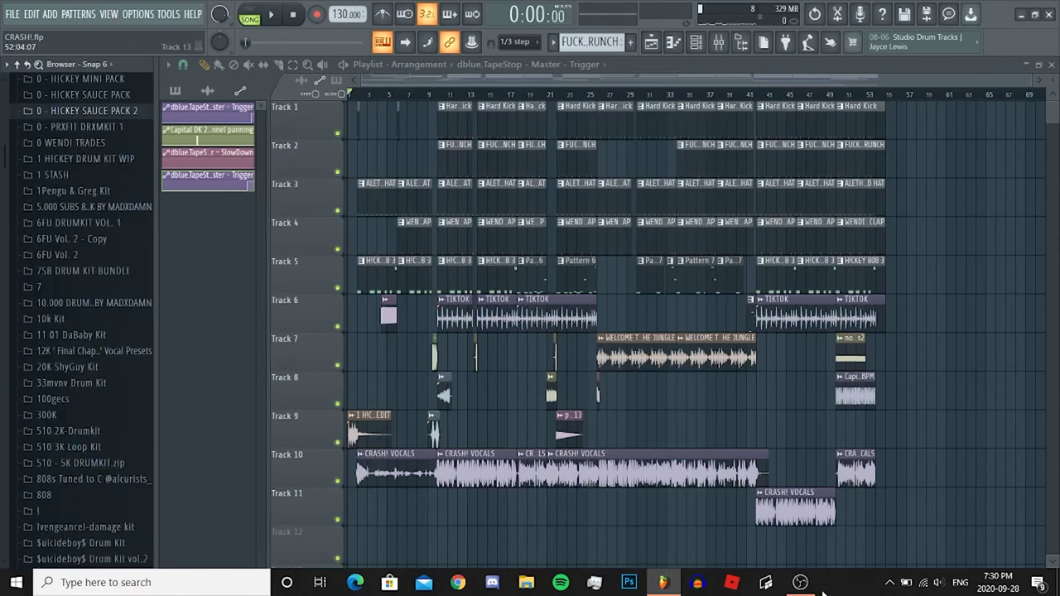
pyautogui.click(800, 582)
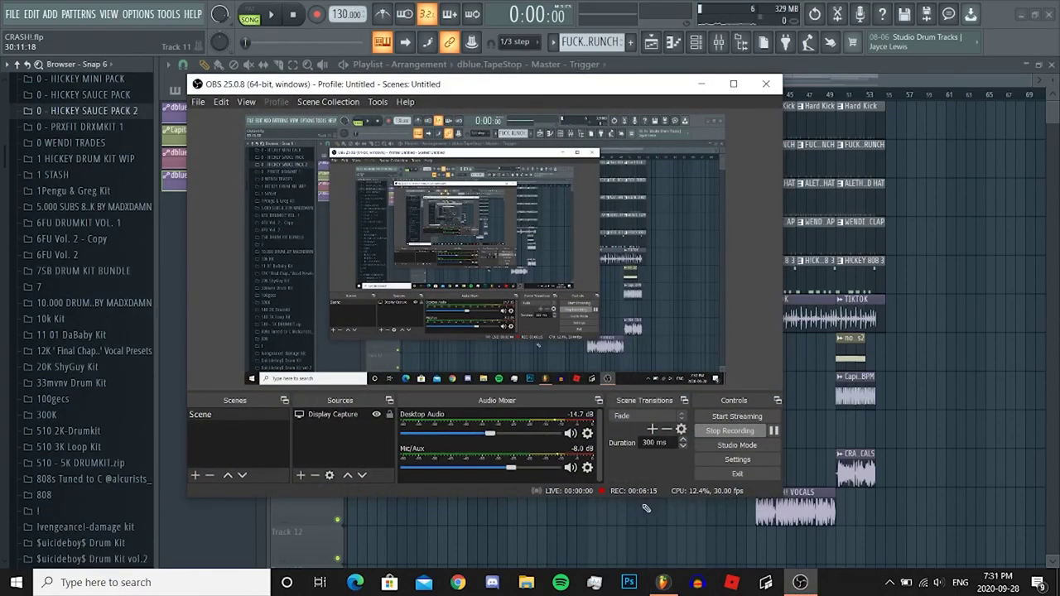